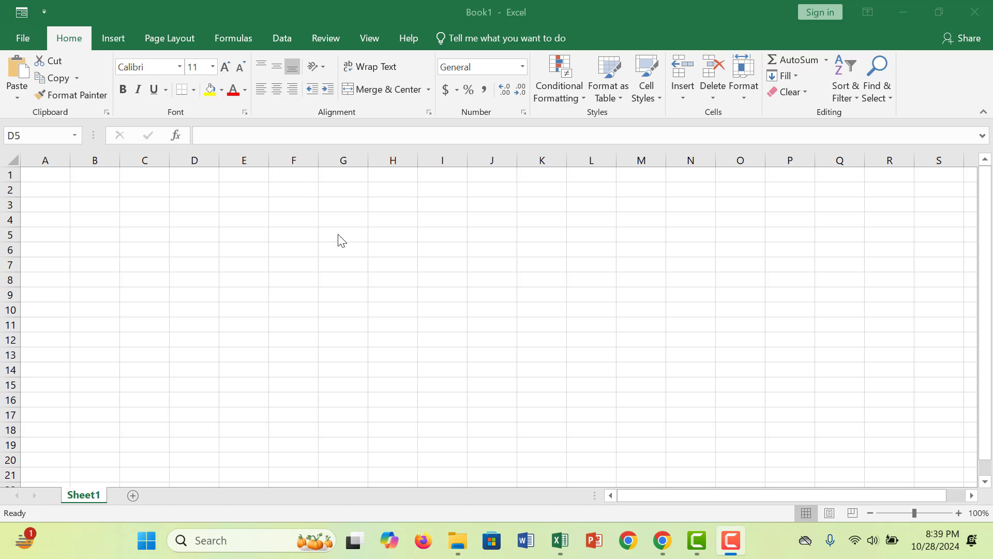
Step: Add a second worksheet to the workbook
left_click(255, 266)
left_click(277, 539)
left_click(133, 498)
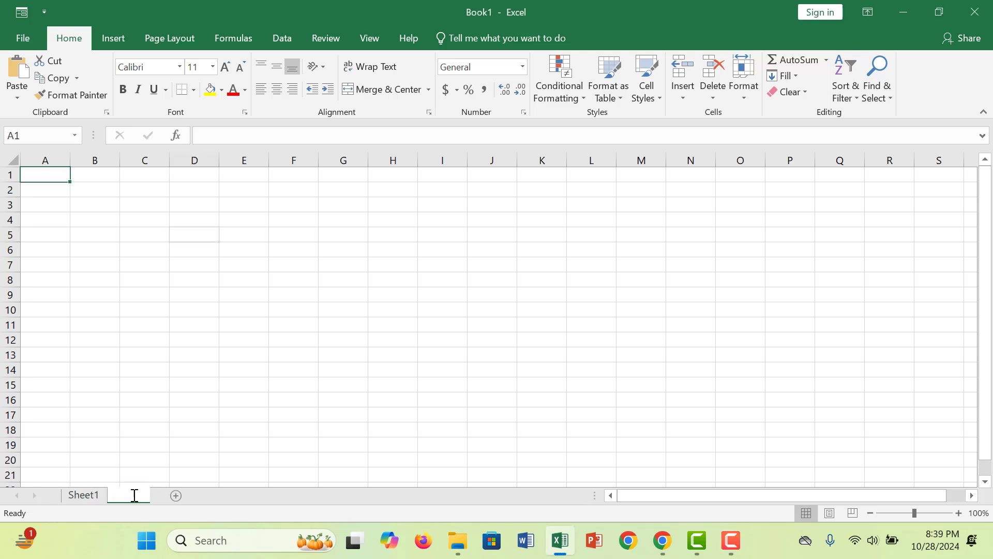
left_click(143, 282)
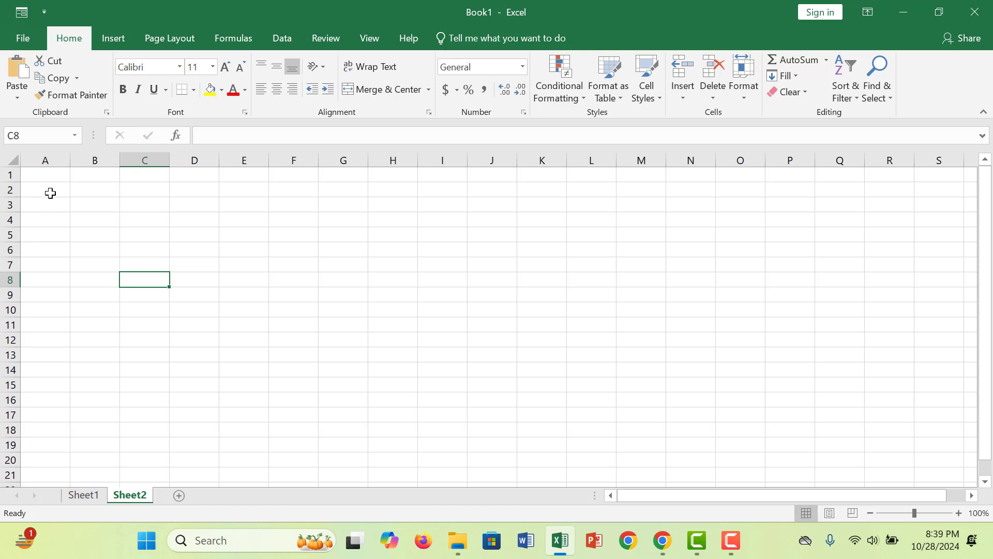
Step: Enter the column headers Name in cell A2 and Number in cell B2
left_click(51, 193)
type("Name")
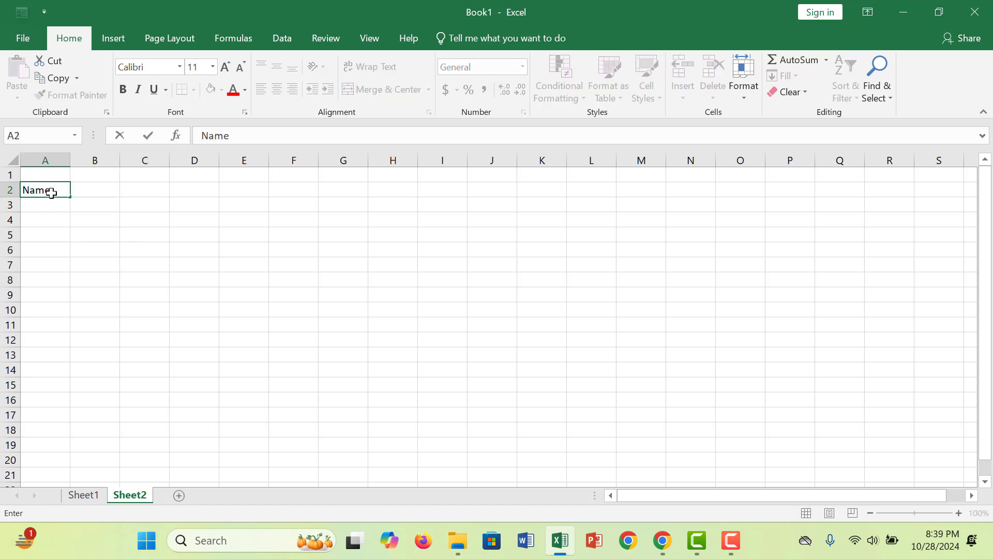
left_click(97, 190)
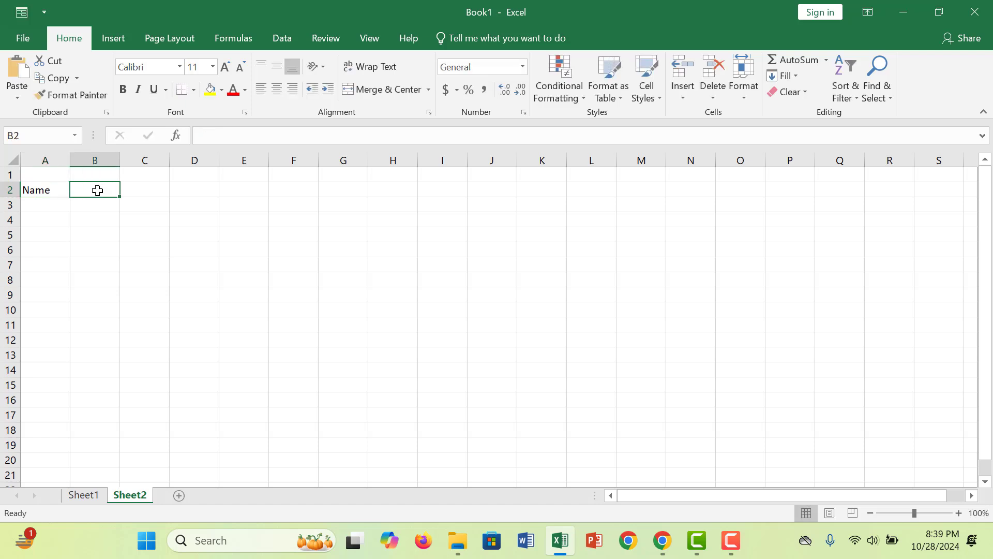
type("Nu")
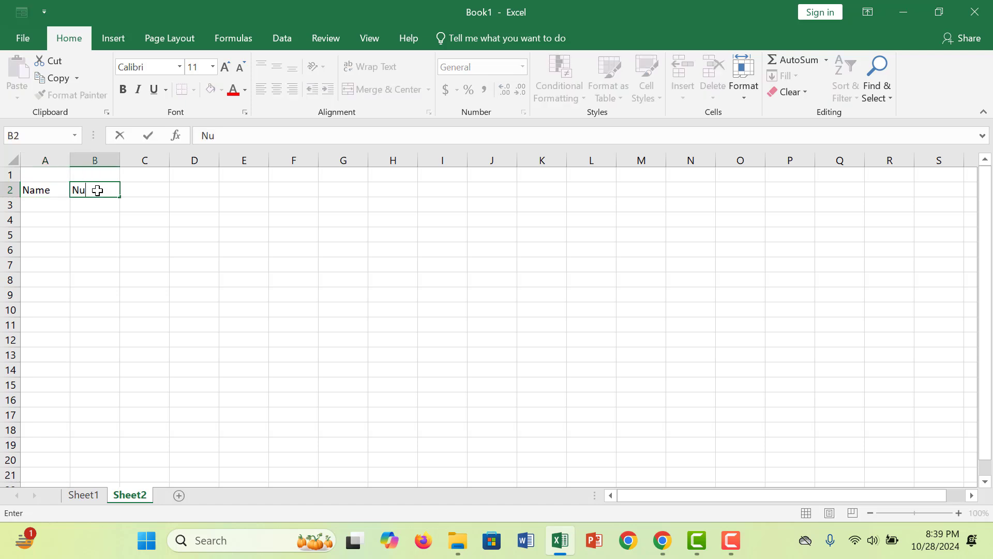
type("mber")
Step: Fill cells A3 to A6 under the Name header with the first four people's names
left_click(40, 207)
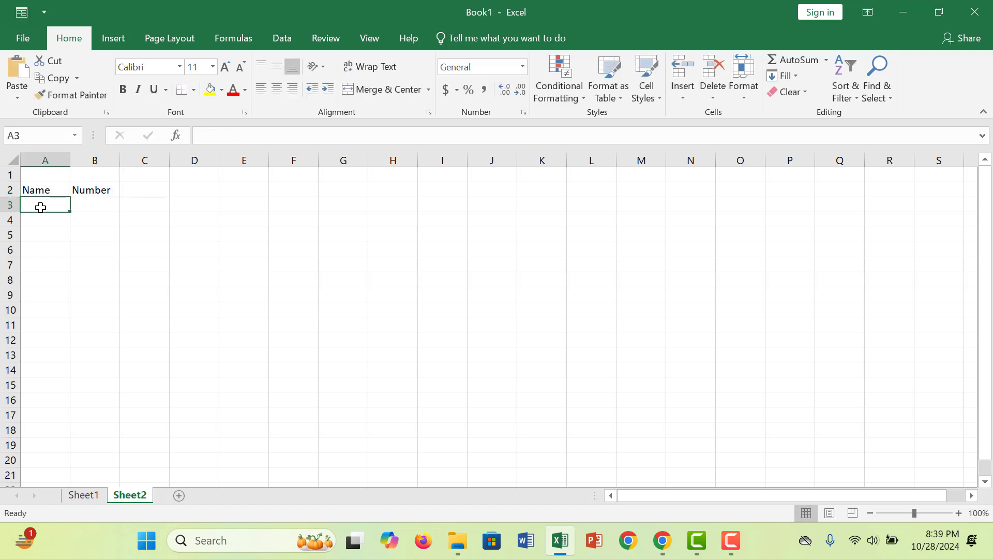
type("tipu")
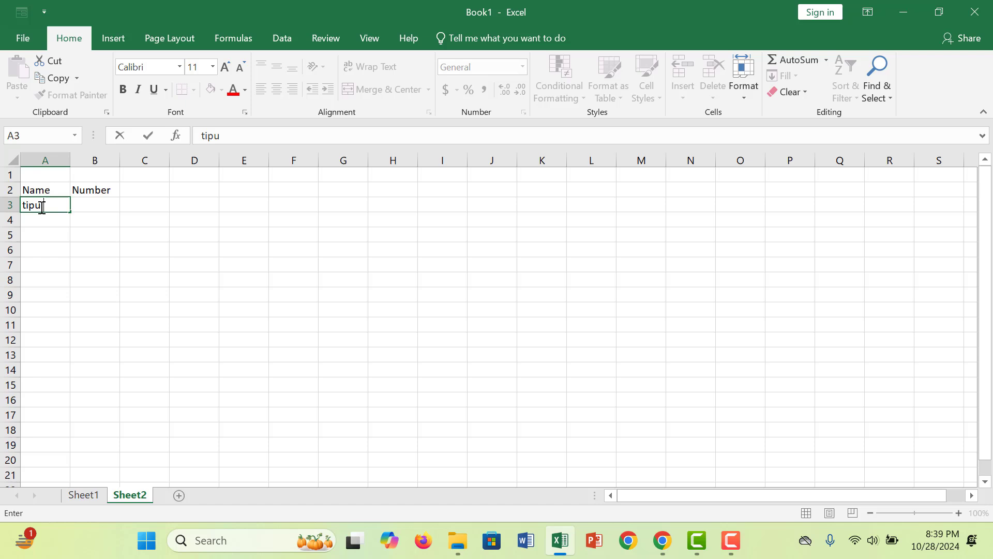
key("Return")
type("op")
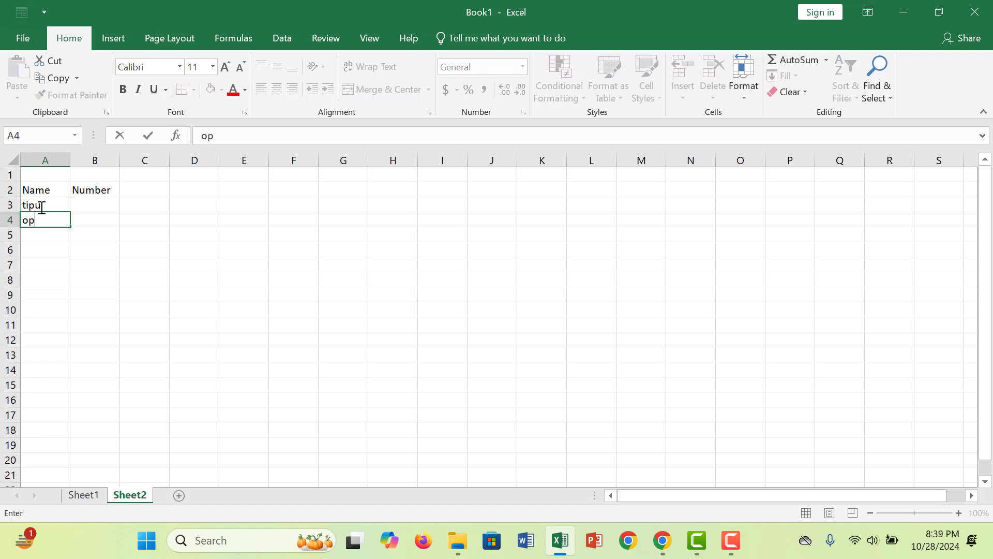
type("u")
key("Return")
type("j")
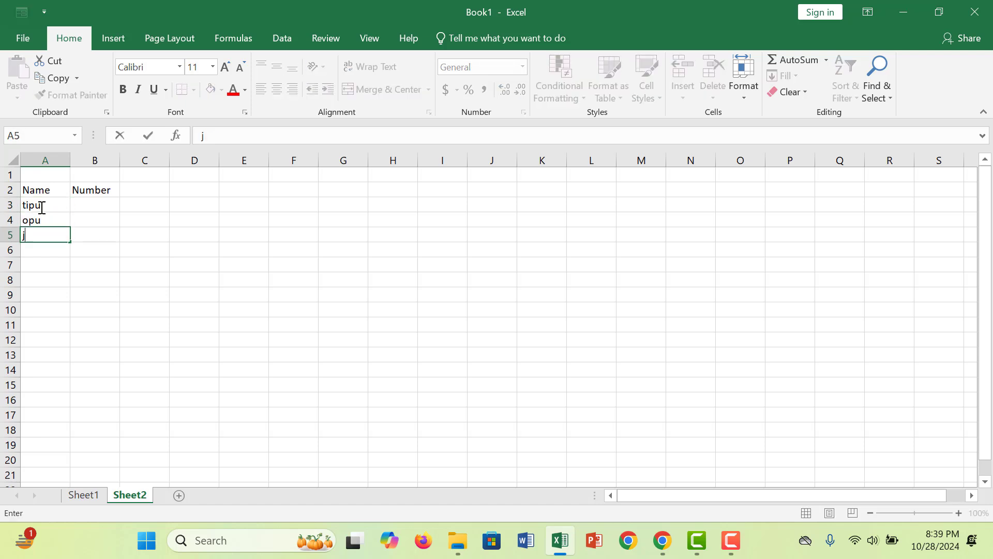
type("itun")
key("Return")
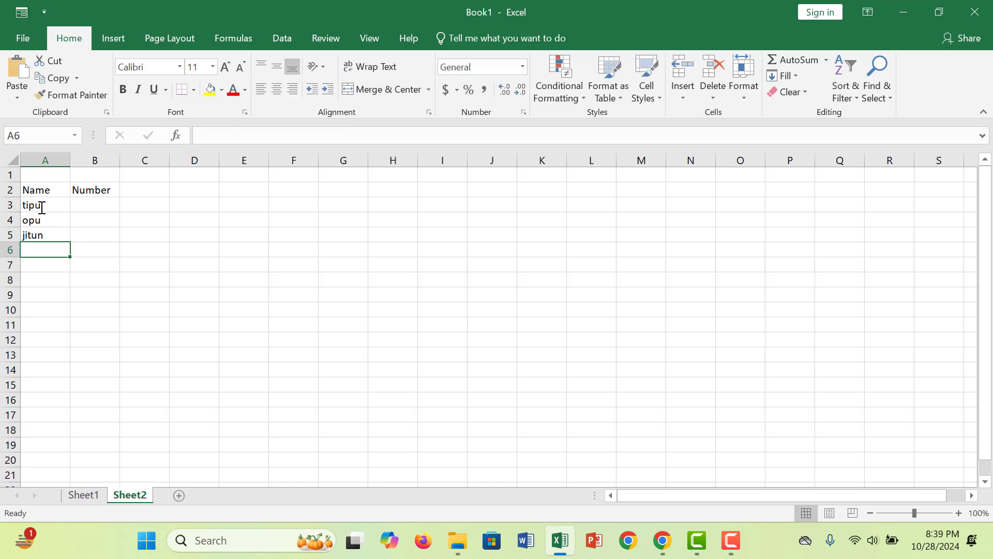
type("Rasel")
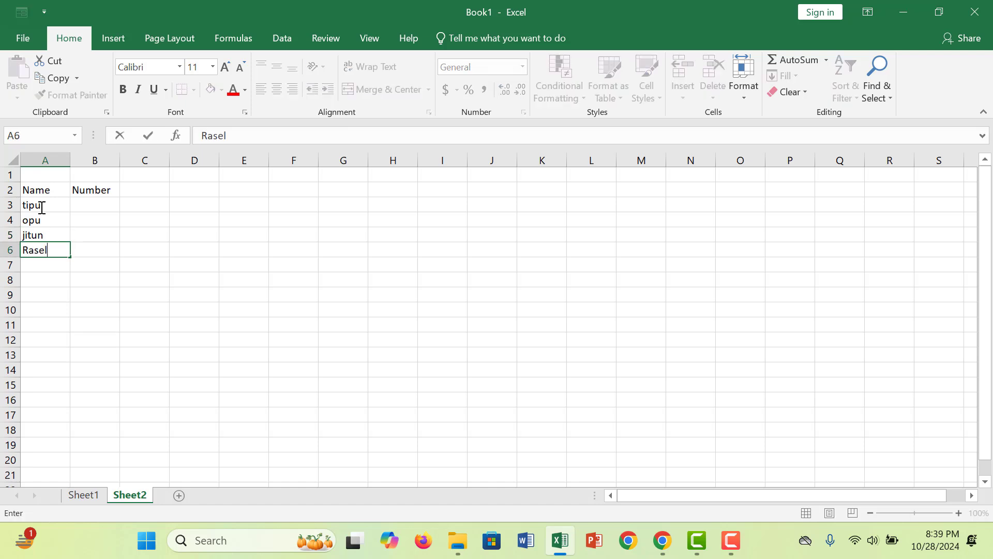
key("Return")
Step: Continue the Name column with five more people's names in cells A7 to A11
type("Kabo")
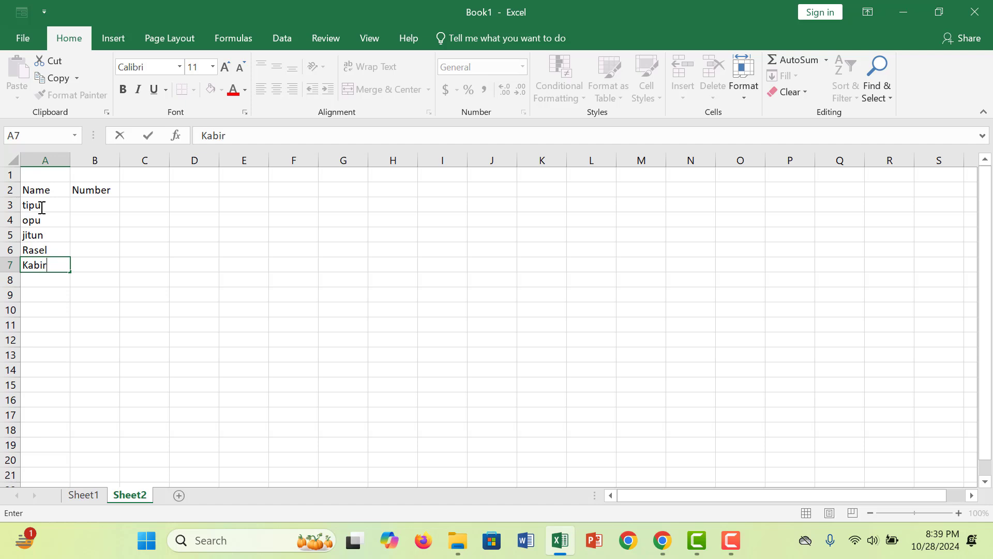
key("Return")
type("S")
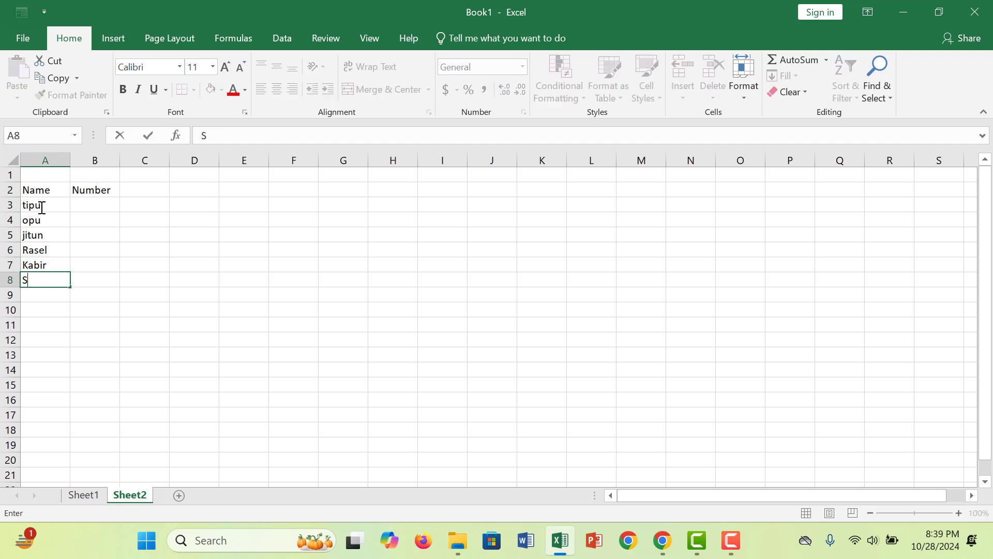
type("aiful")
key("Return")
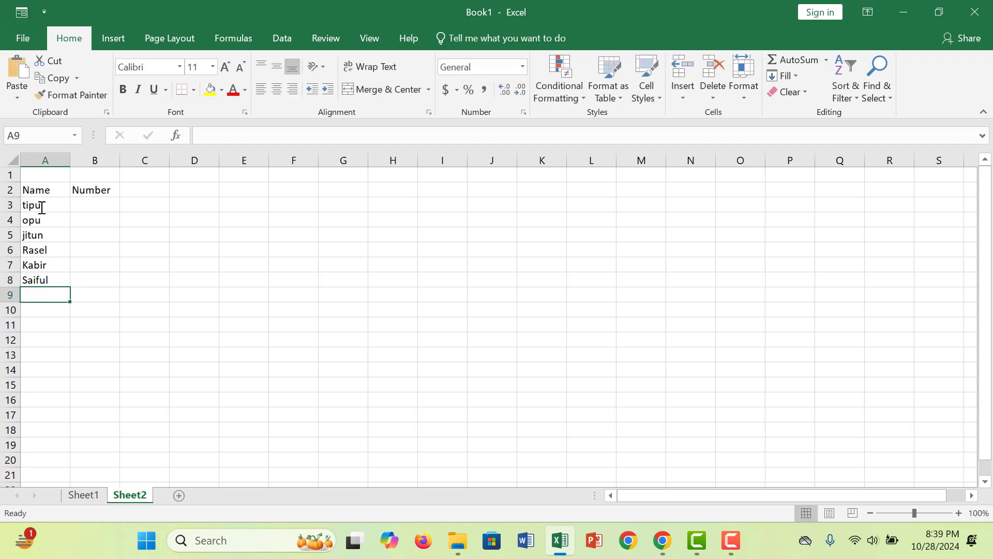
type("Rashed")
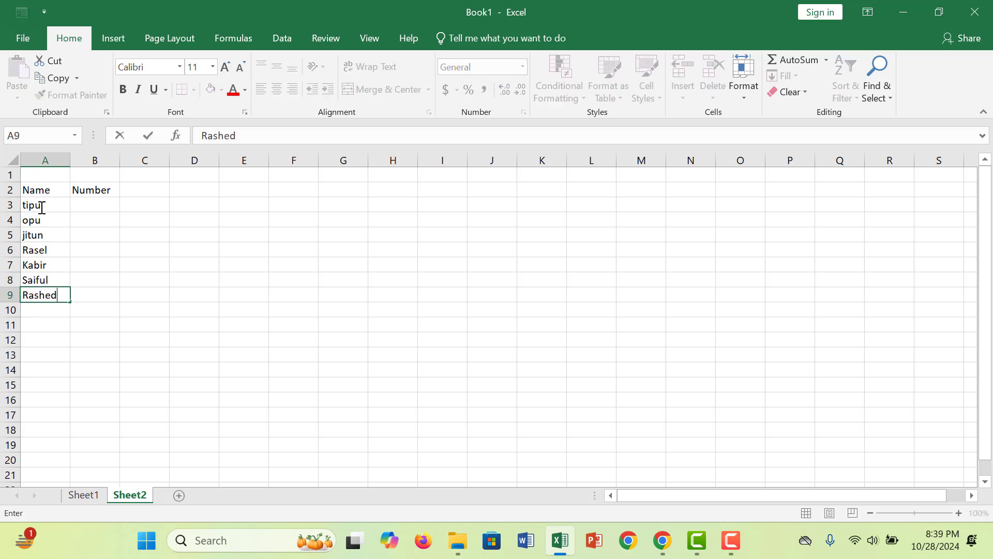
key("Return")
type("Monir")
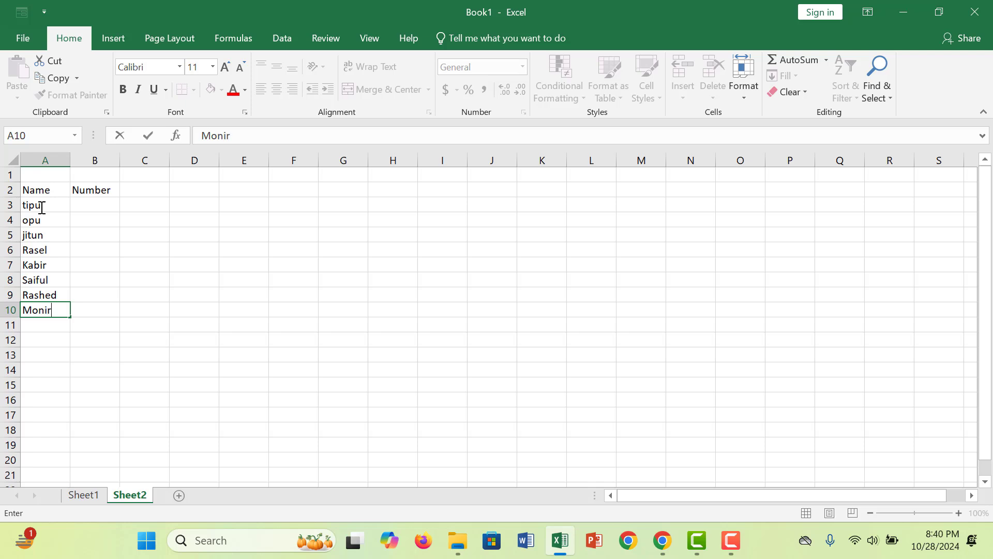
key("Return")
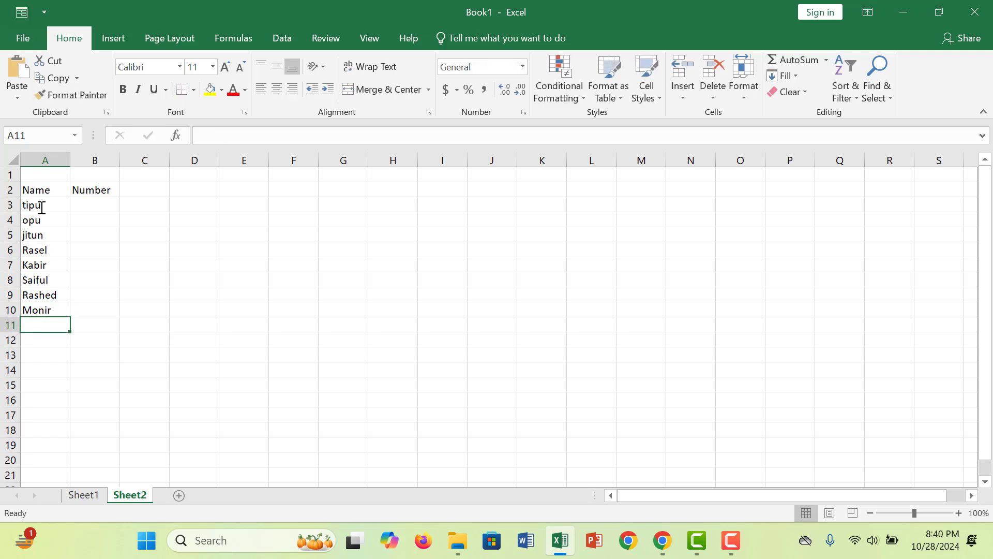
type("Mors")
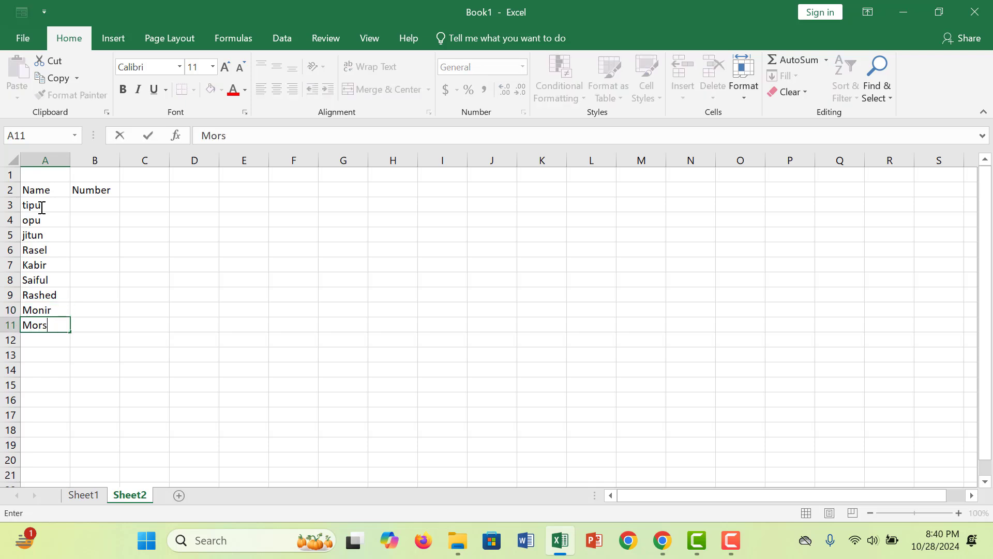
type("hed")
Step: Apply All Borders to the header cells A2 and B2
left_click(63, 187)
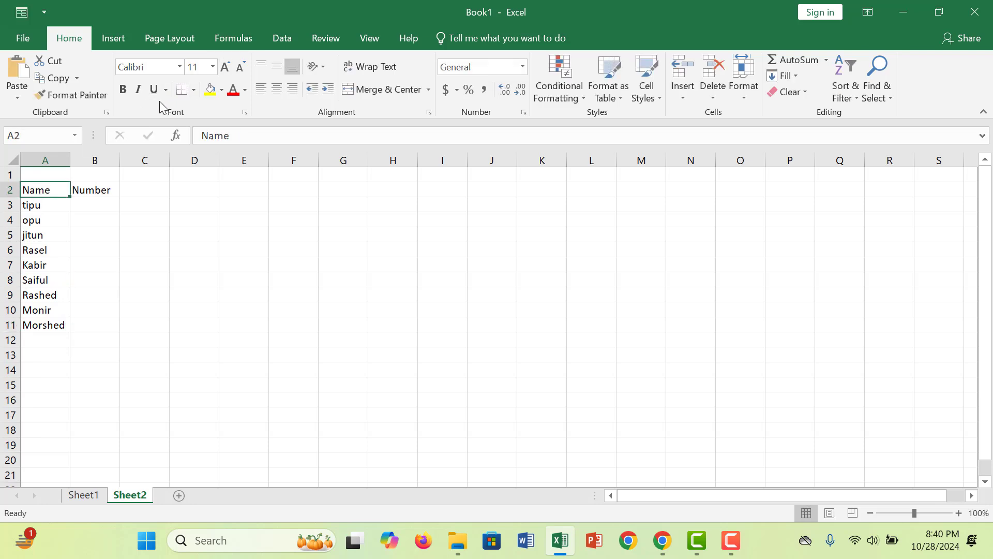
left_click(194, 89)
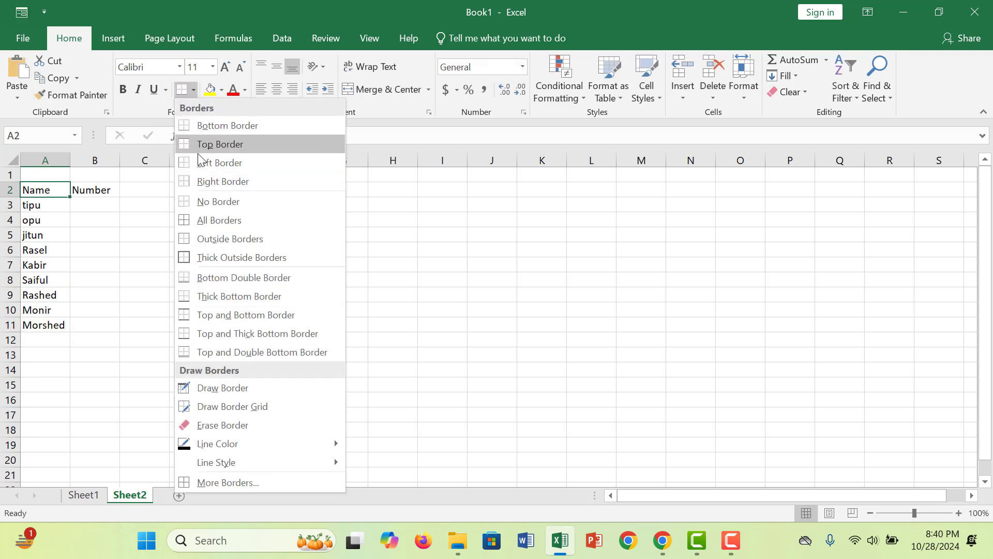
left_click(203, 220)
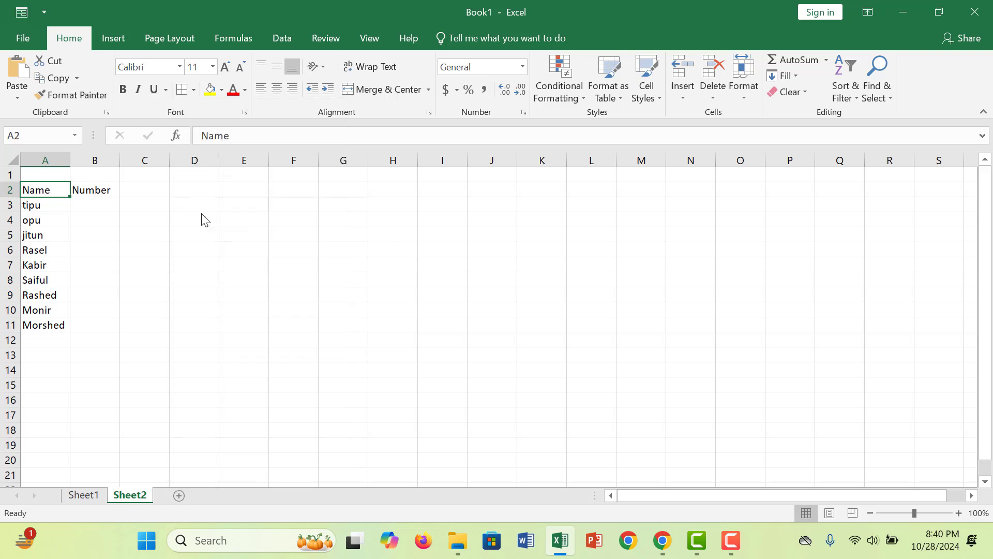
left_click(117, 193)
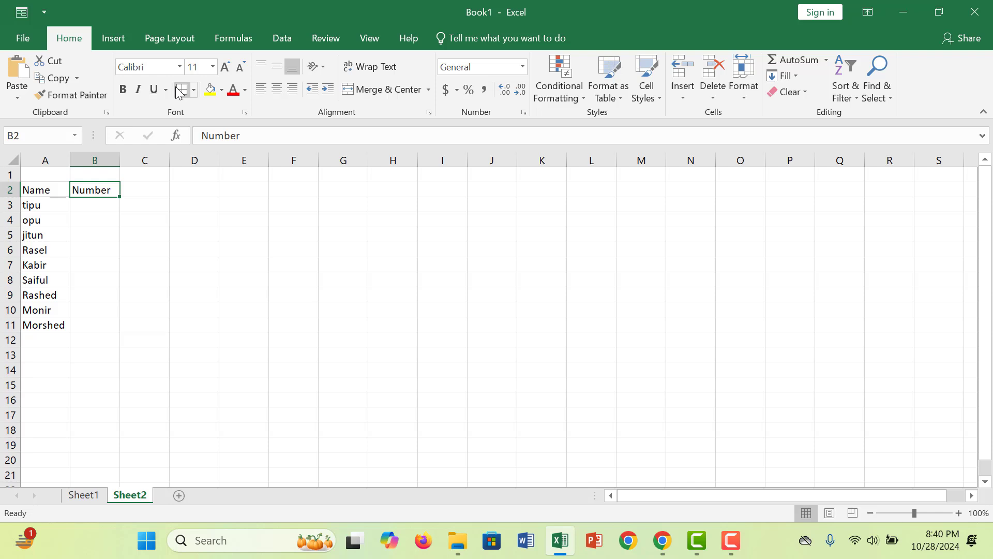
left_click(93, 275)
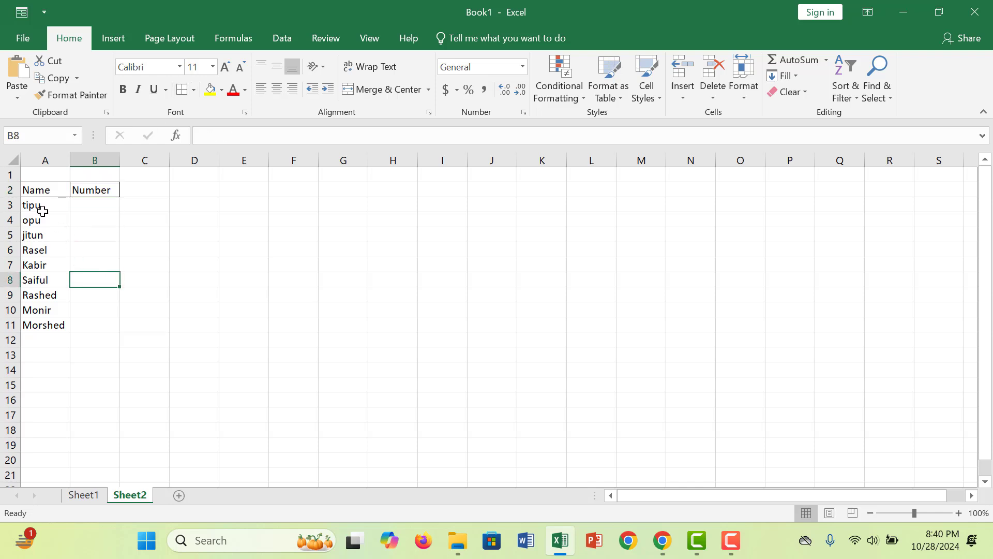
left_click(86, 495)
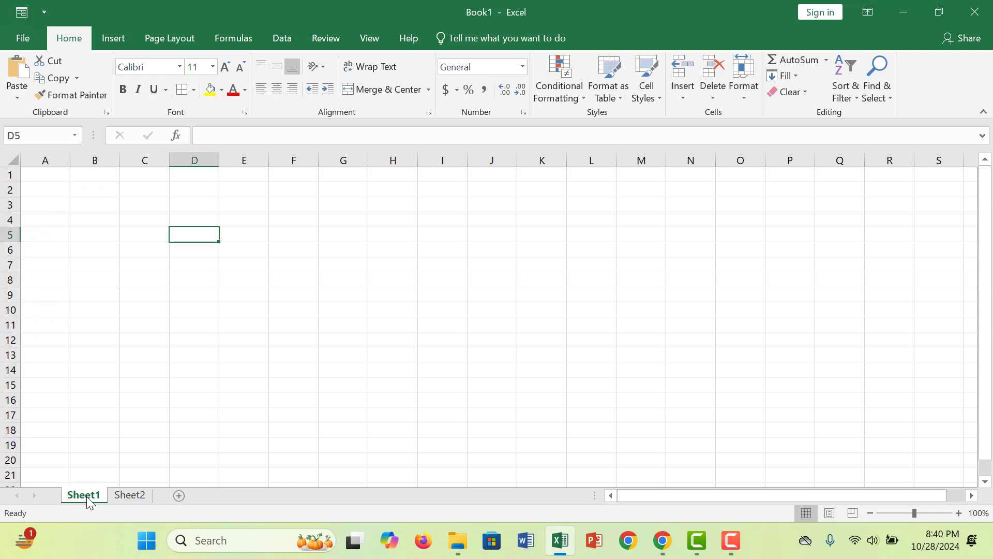
left_click(136, 496)
Step: Enter 400, 300, 340 and 440 in cells B3 to B6 of the Number column
left_click(96, 210)
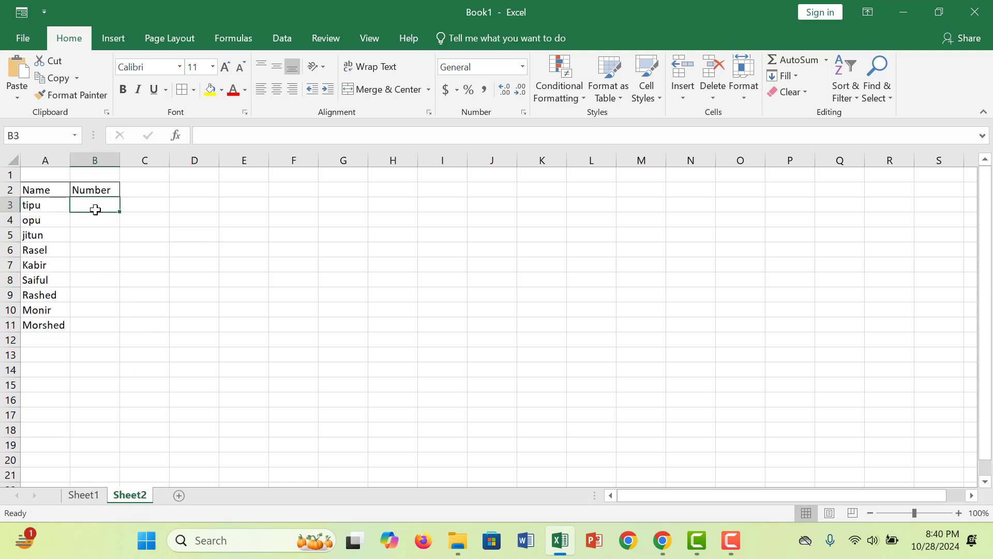
type("400")
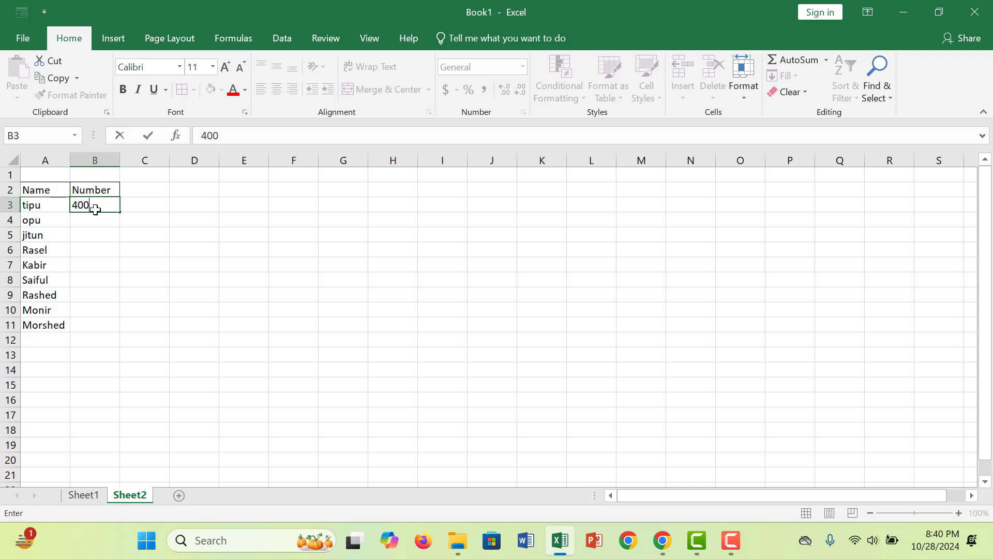
left_click(97, 218)
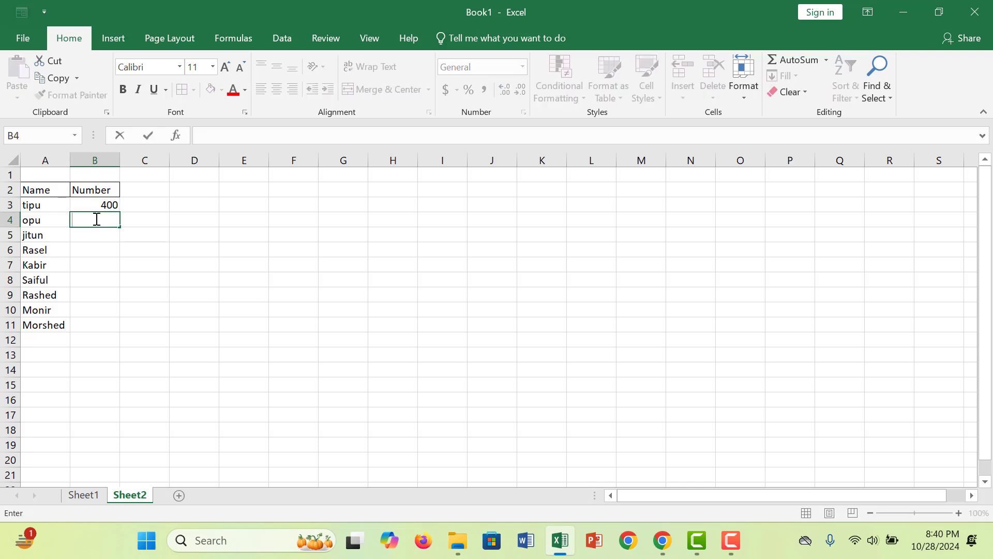
type("300")
key("Return")
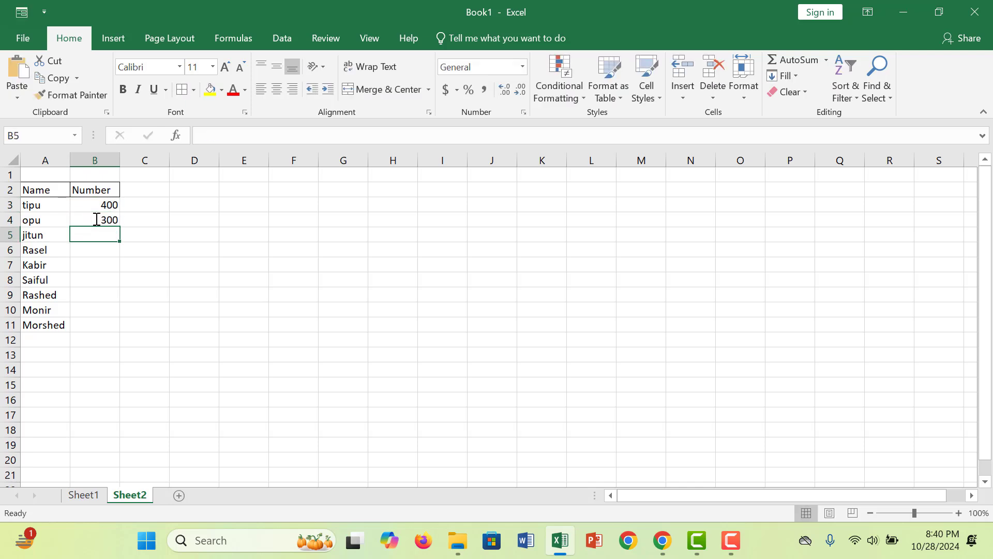
type("340")
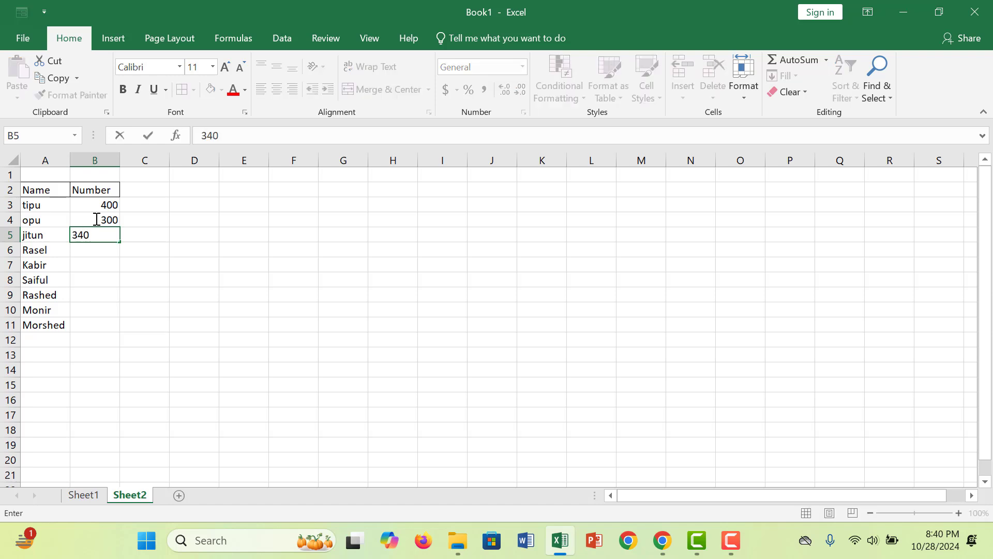
key("Return")
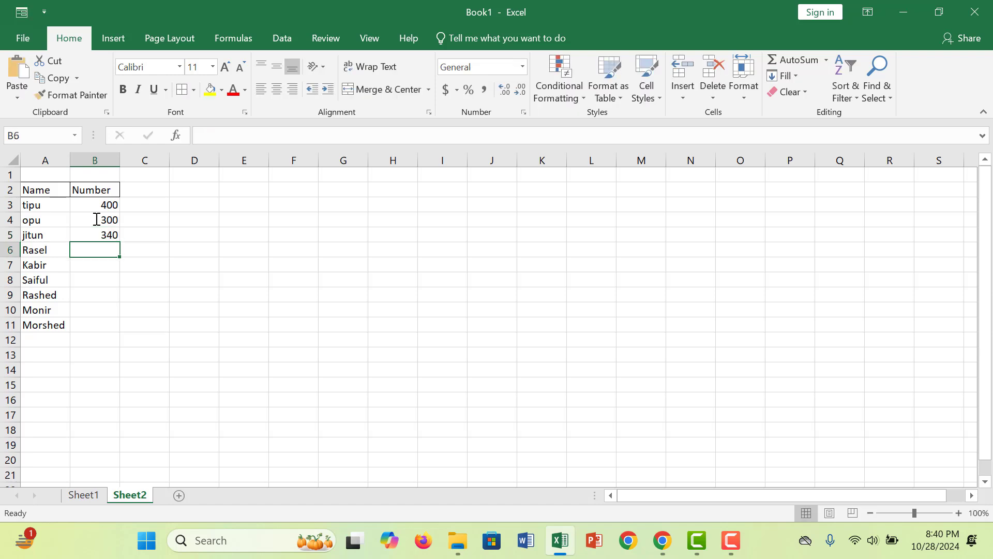
type("440")
key("Return")
Step: Enter 470, 590, 460, 380 and 580 in cells B7 to B11 of the Number column
type("4")
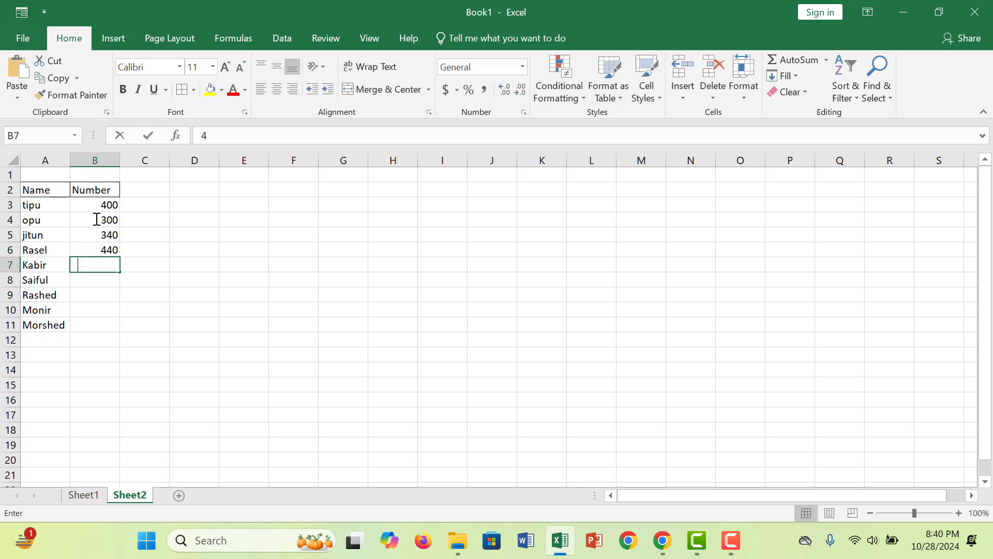
type("70")
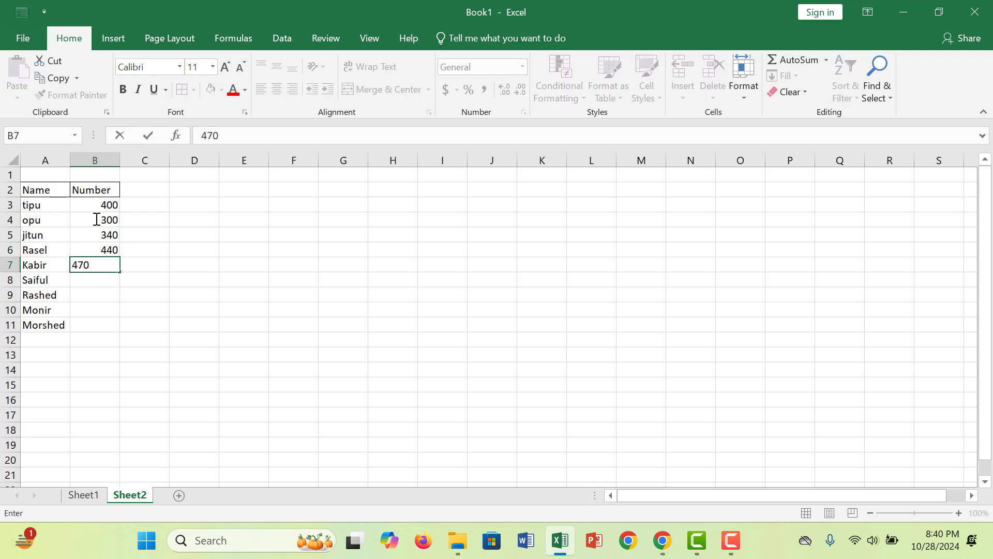
key("Return")
type("590")
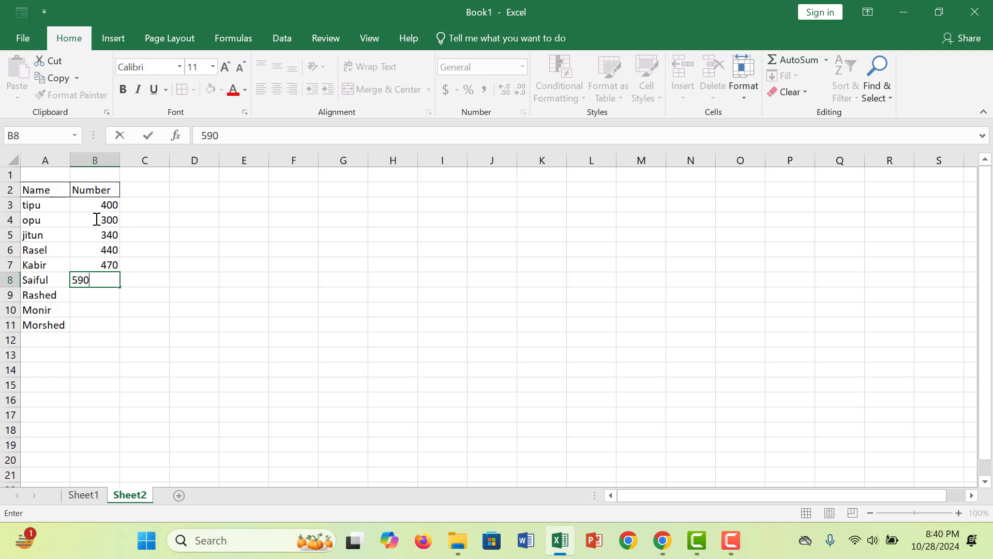
key("Return")
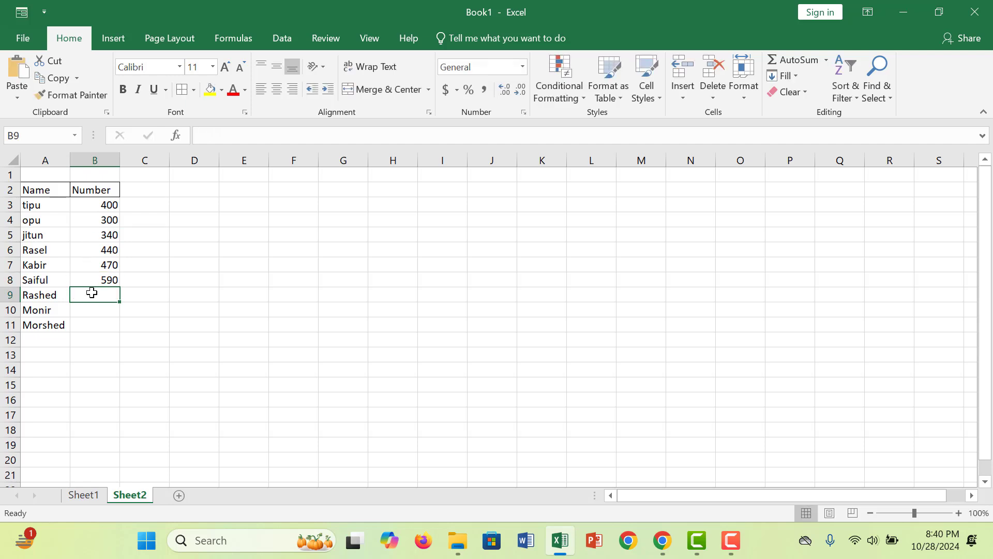
type("460")
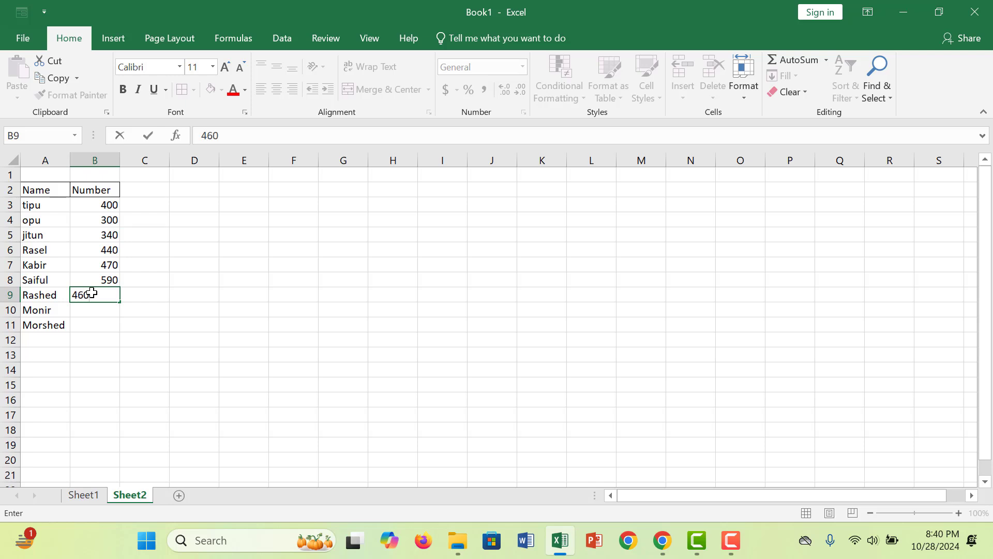
left_click(115, 313)
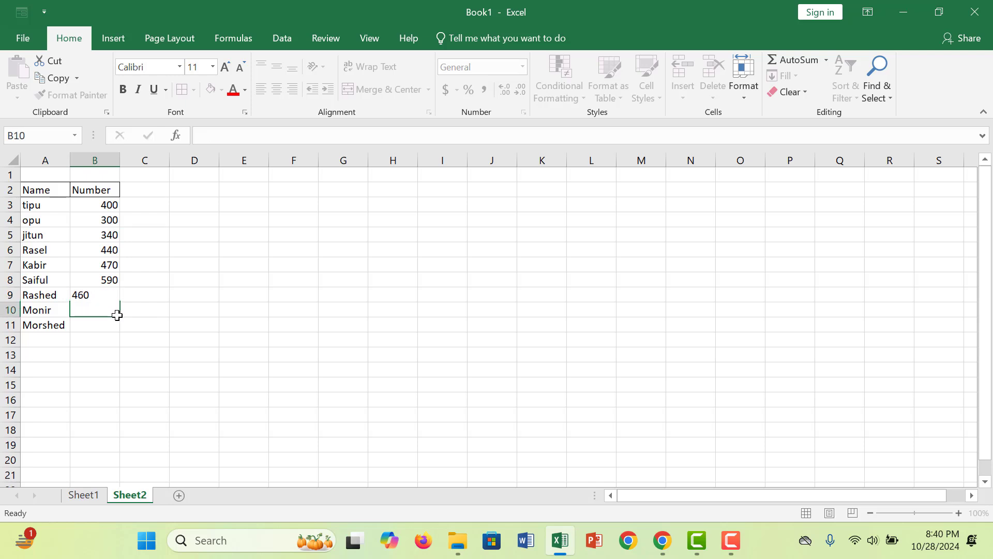
type("380")
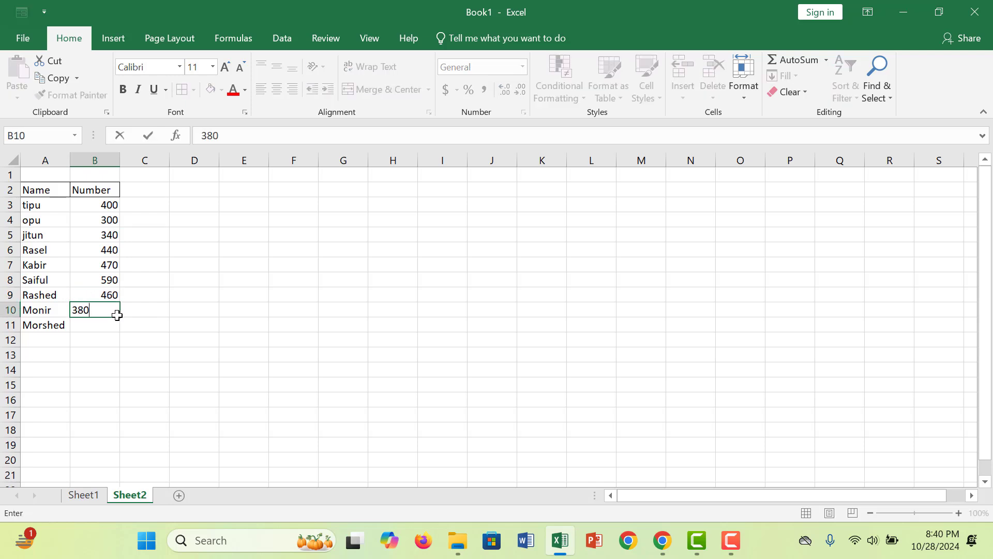
left_click(108, 331)
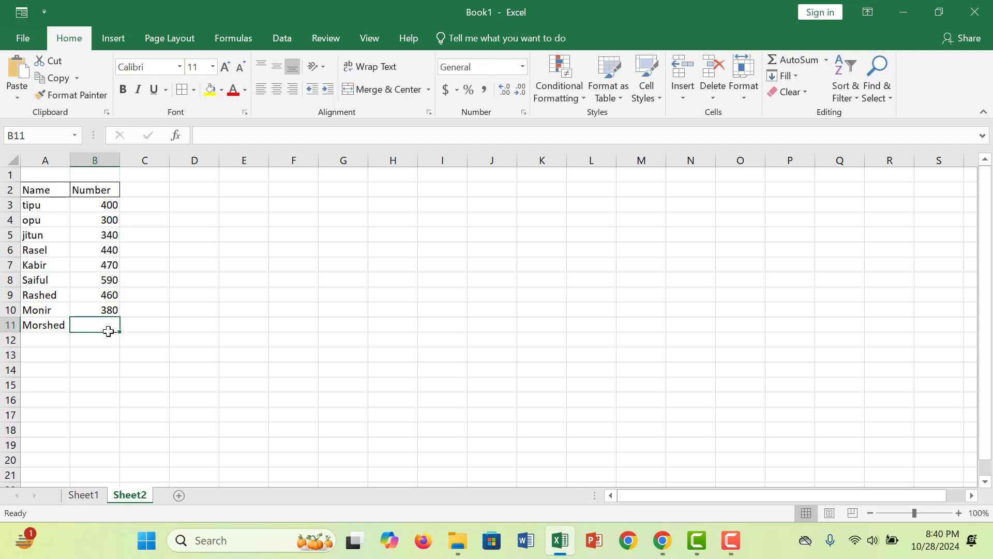
type("580")
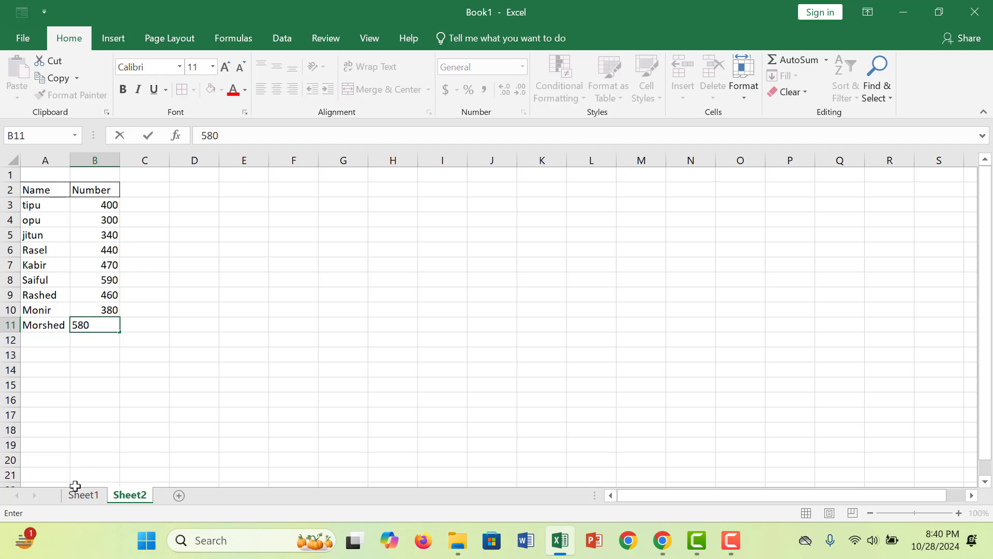
left_click(142, 431)
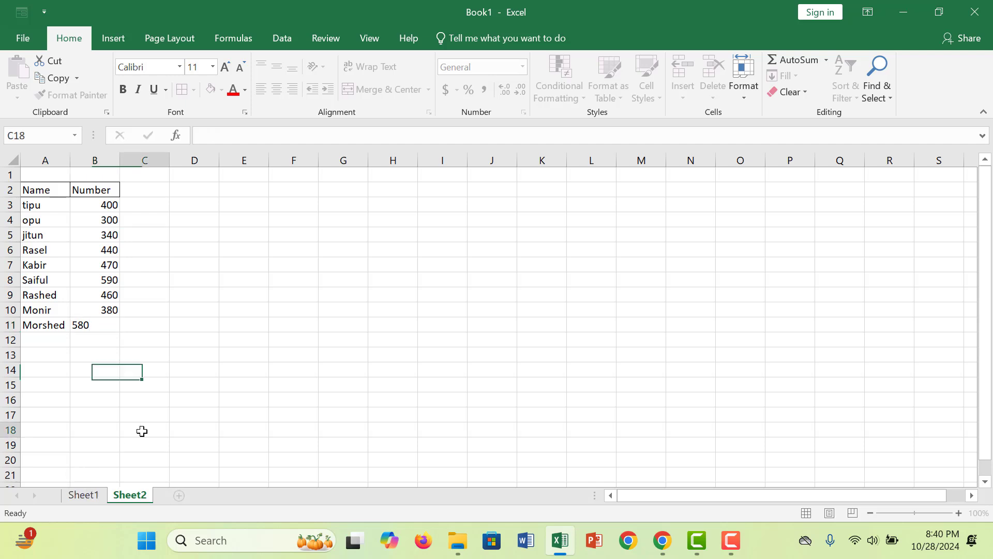
Step: Switch to Sheet1 and enter the header Name in cell D5
left_click(93, 497)
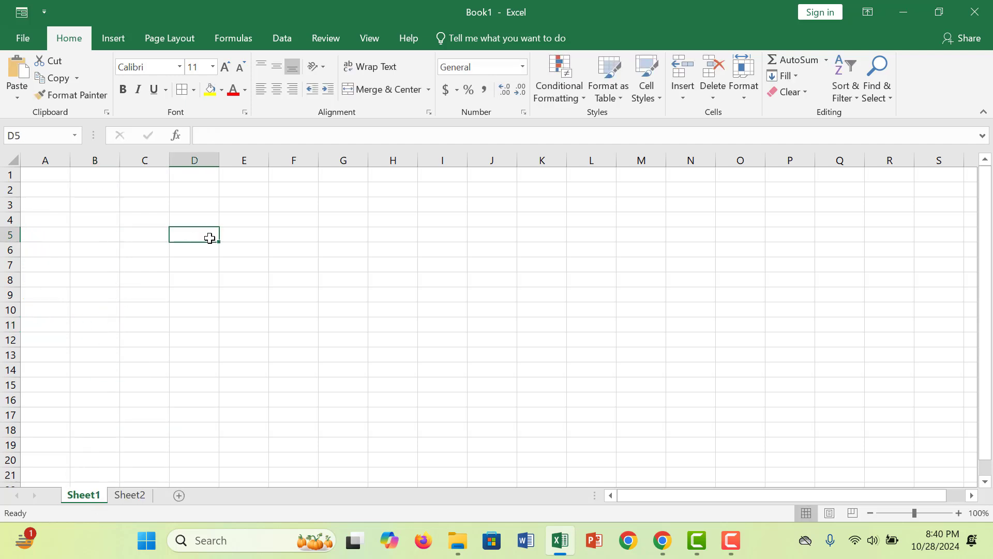
type("Na")
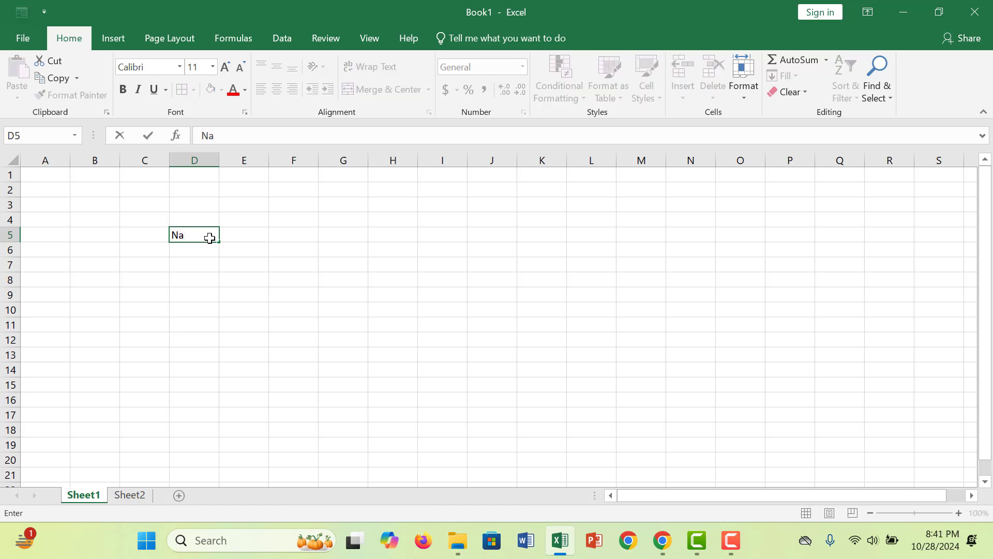
type("ne")
key("BackSpace")
key("BackSpace")
type("m")
left_click(198, 308)
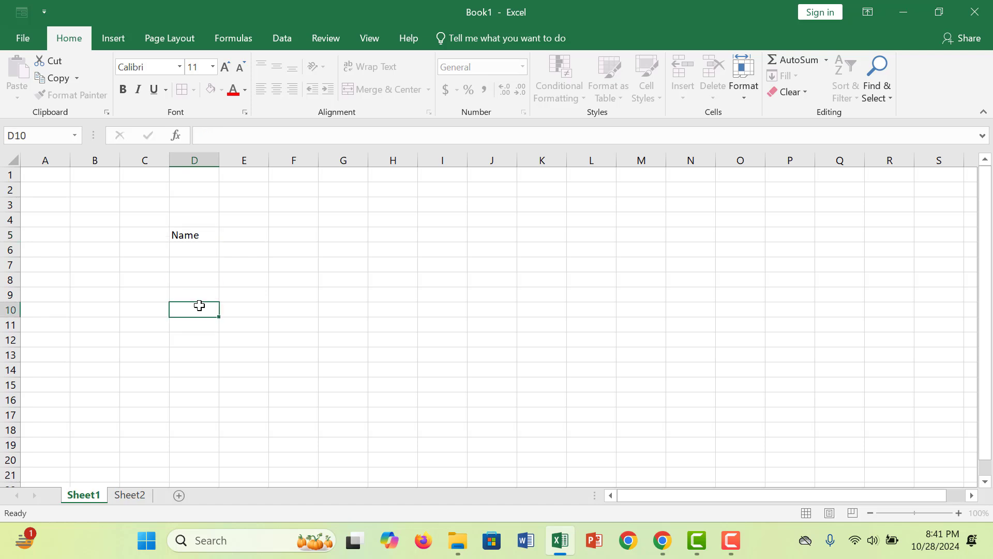
left_click(204, 248)
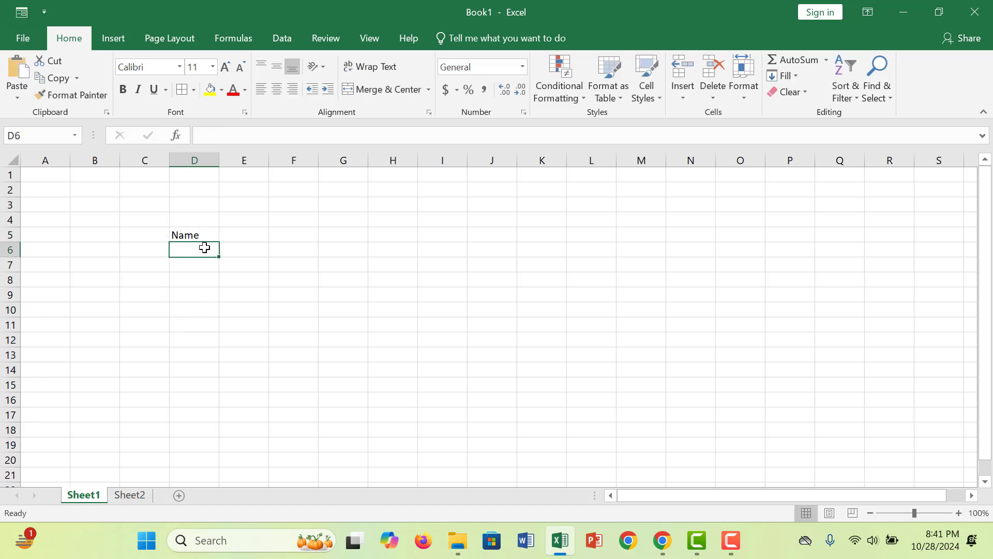
left_click(242, 339)
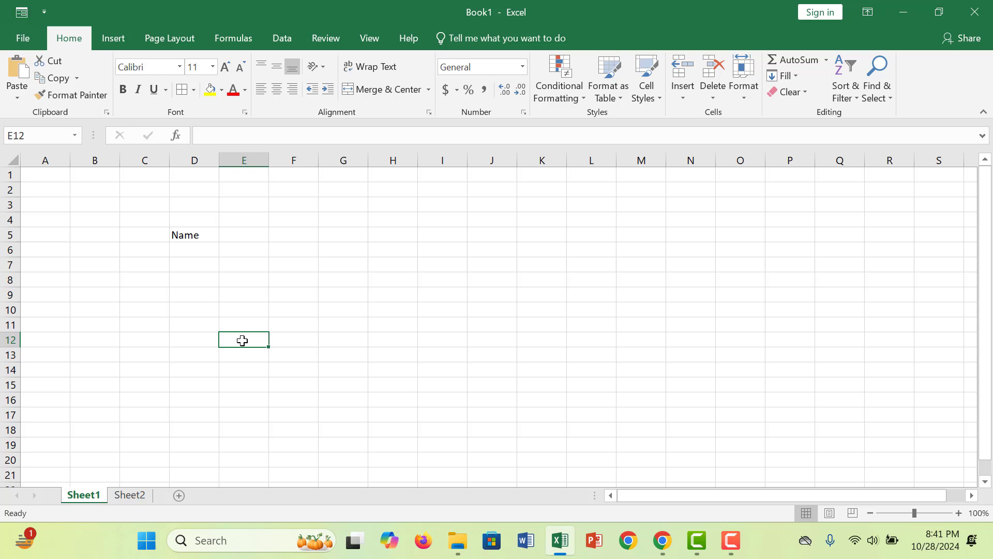
left_click(199, 236)
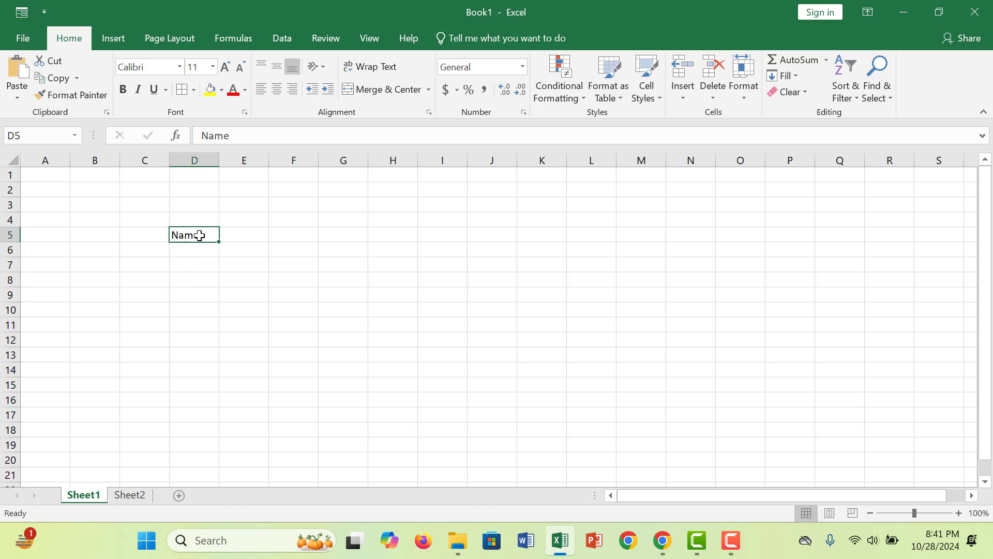
Step: Enter the header Number in cell E5, beside the Name header
left_click(239, 229)
type("Nu")
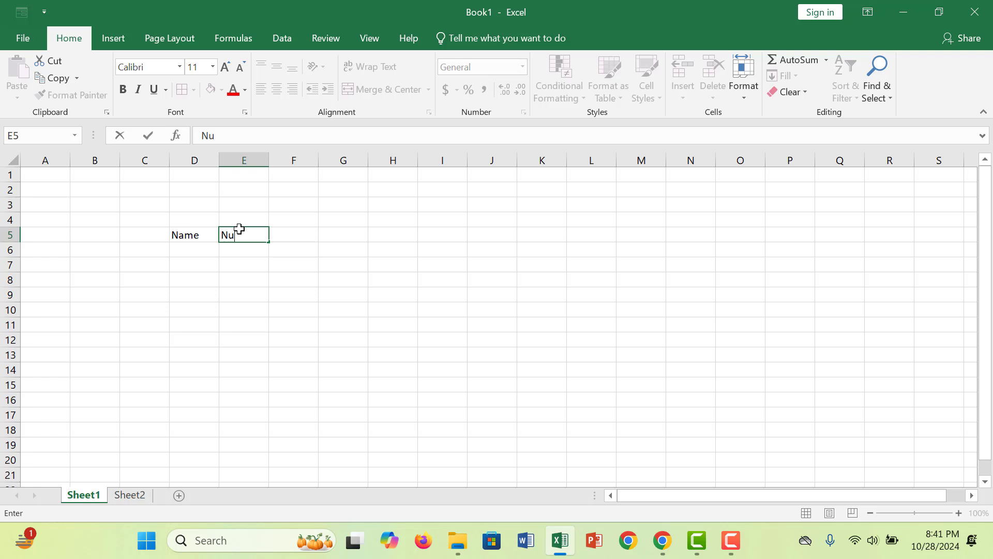
type("mber")
left_click(188, 251)
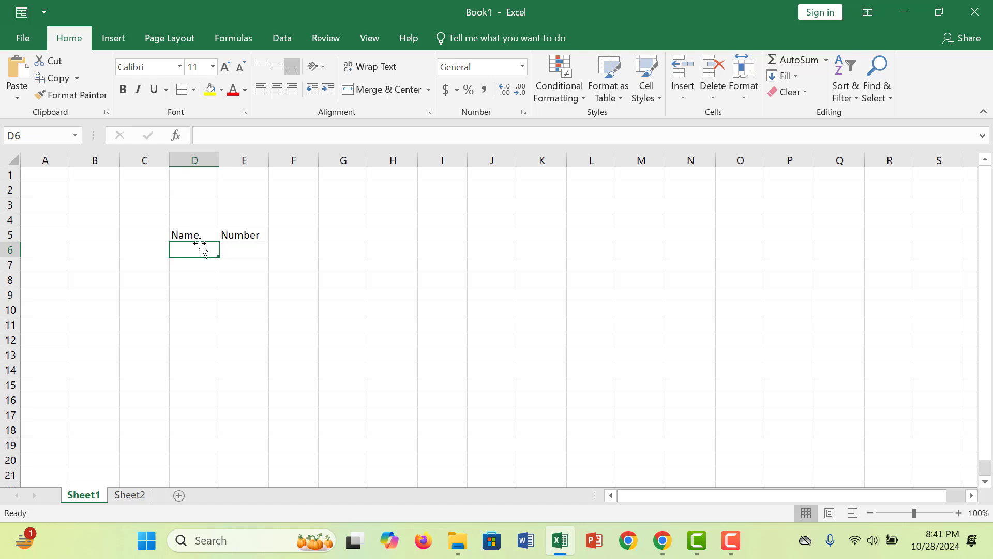
Step: Fill header cell D5 with light gray and header cell E5 with light gold
left_click(212, 233)
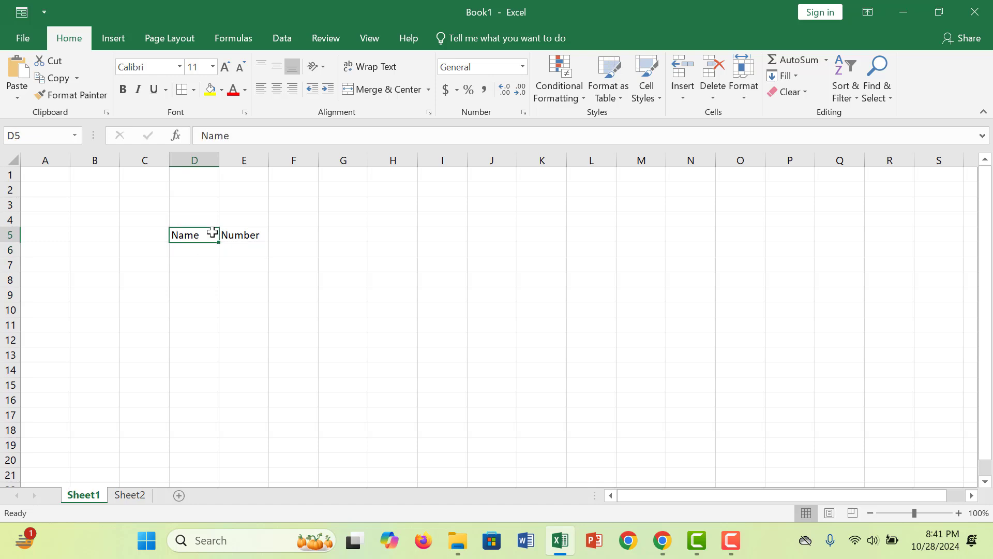
left_click(219, 95)
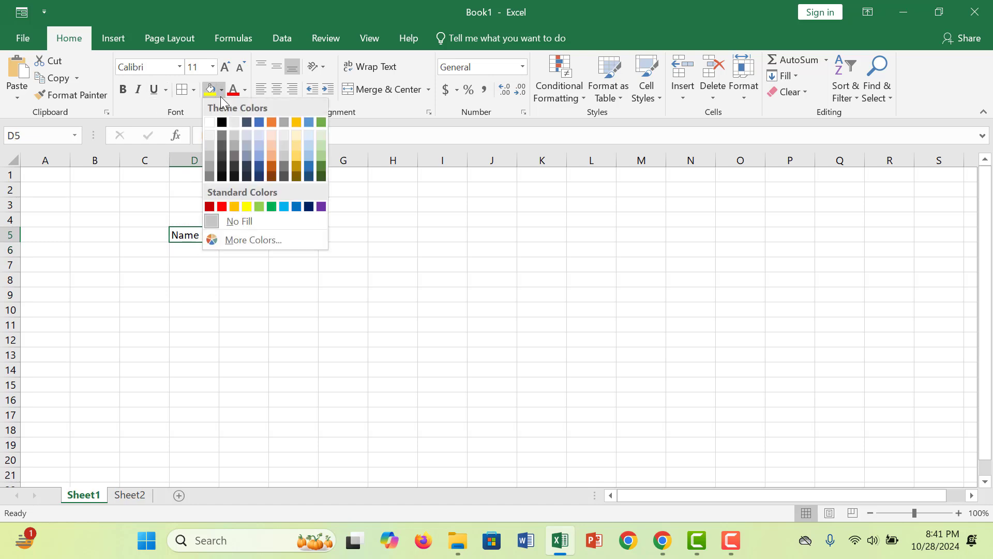
left_click(235, 124)
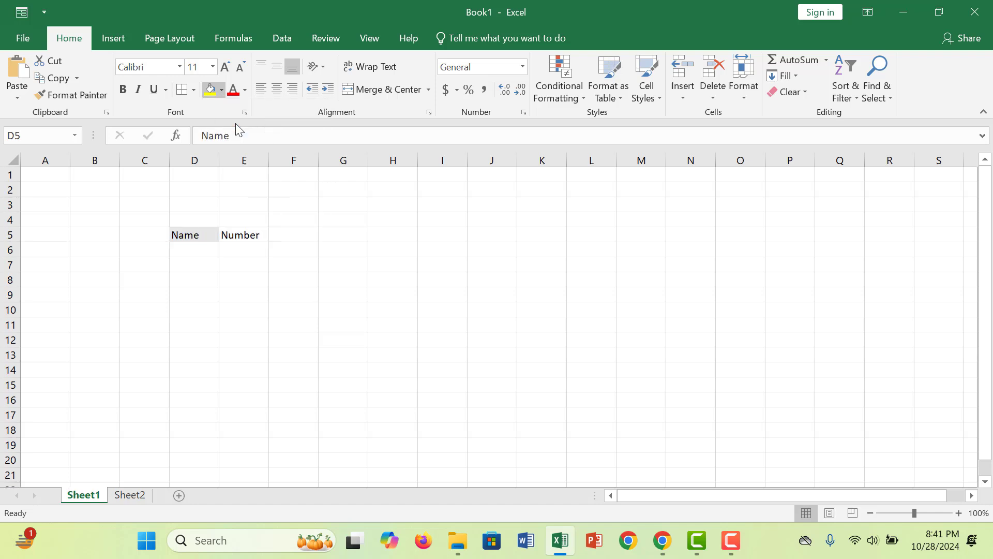
left_click(254, 235)
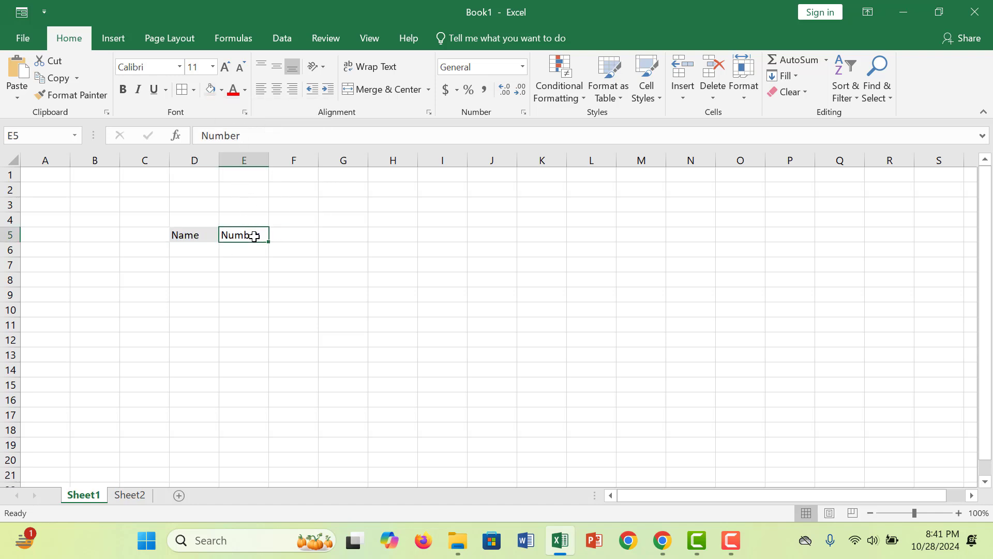
left_click(221, 90)
left_click(298, 133)
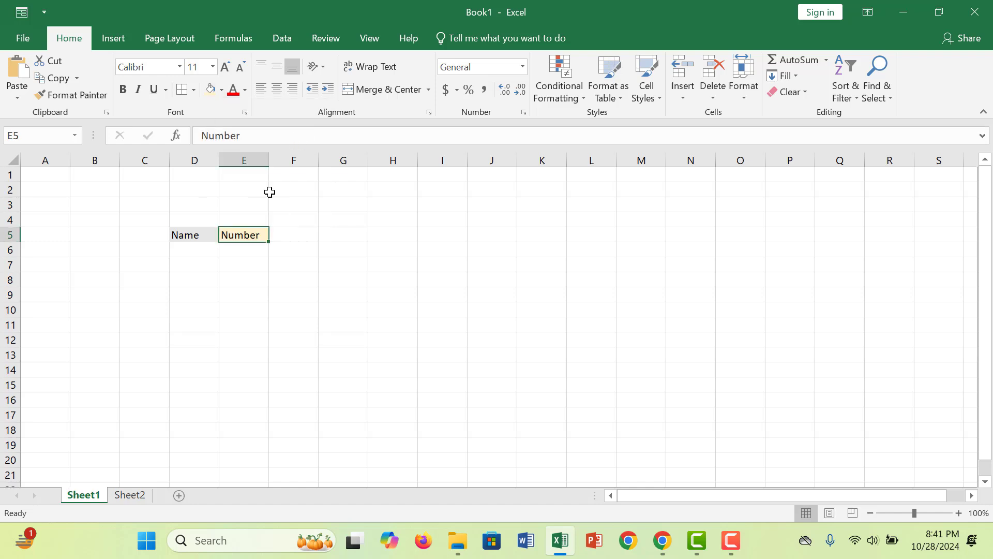
Step: Select cell D6 on Sheet1 and check the list of names in cells A3 to A11 on Sheet2
left_click_drag(224, 274, 182, 246)
left_click(183, 247)
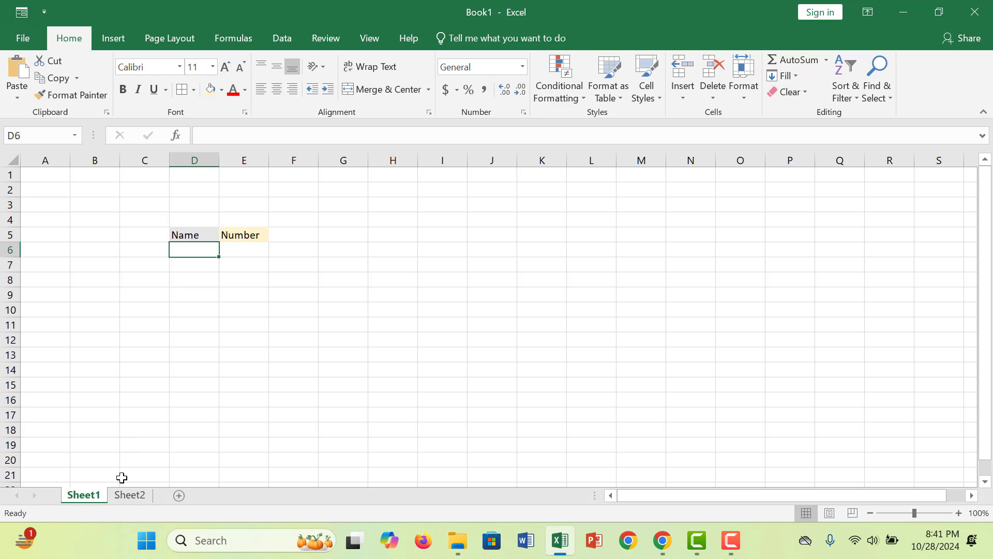
left_click(129, 496)
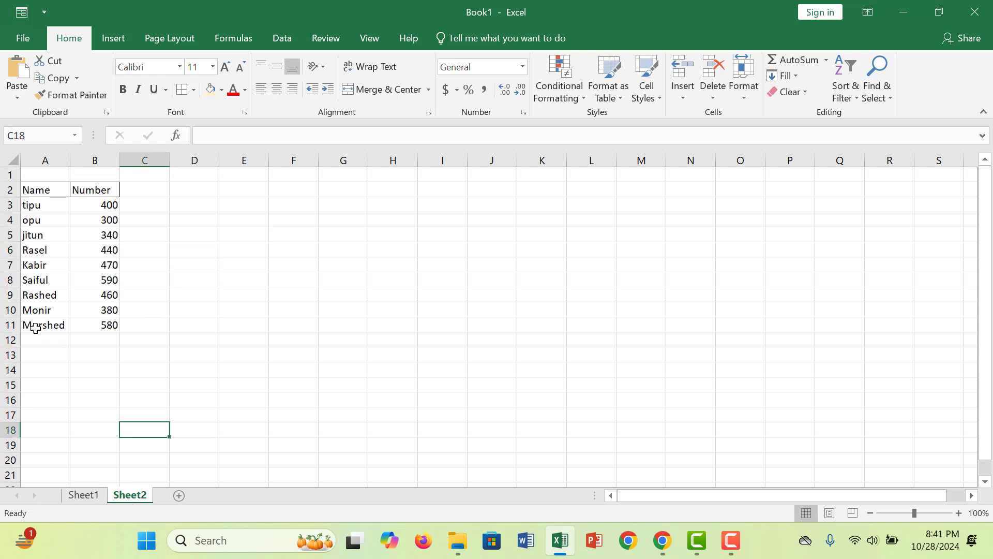
left_click_drag(52, 205, 49, 326)
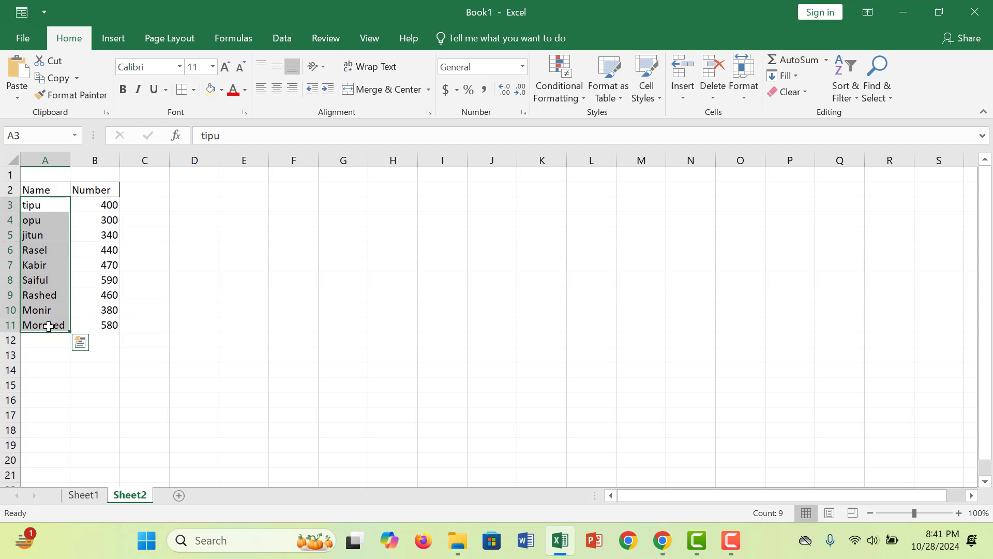
left_click(82, 496)
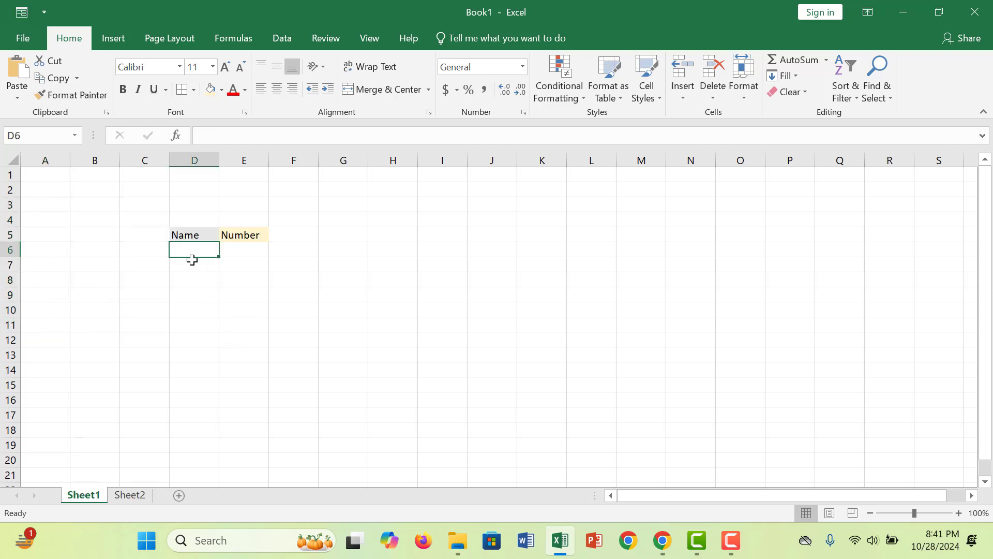
Step: Apply list data validation to cell D6 on Sheet1, using =Sheet2!$A$3:$A$11 as the source
left_click(586, 102)
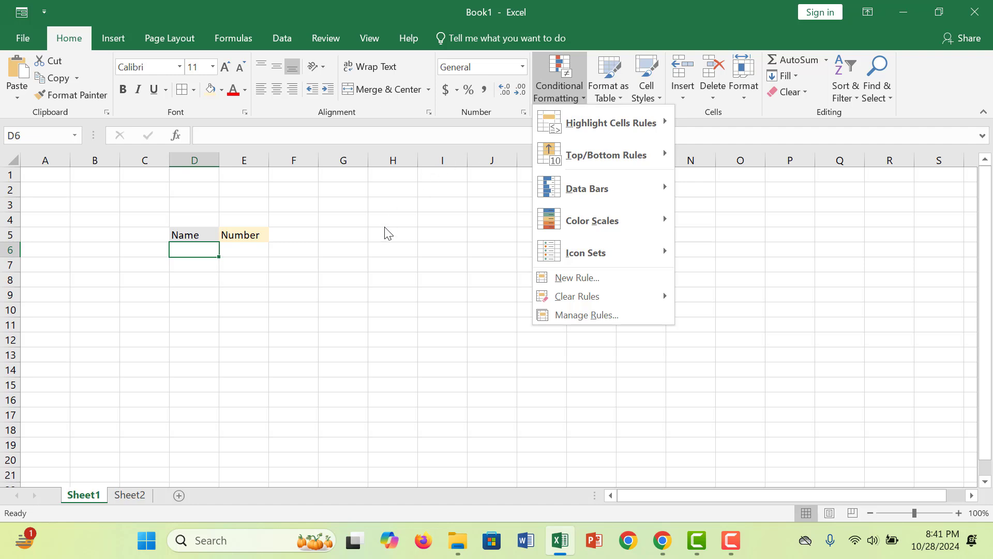
left_click(318, 188)
left_click(285, 43)
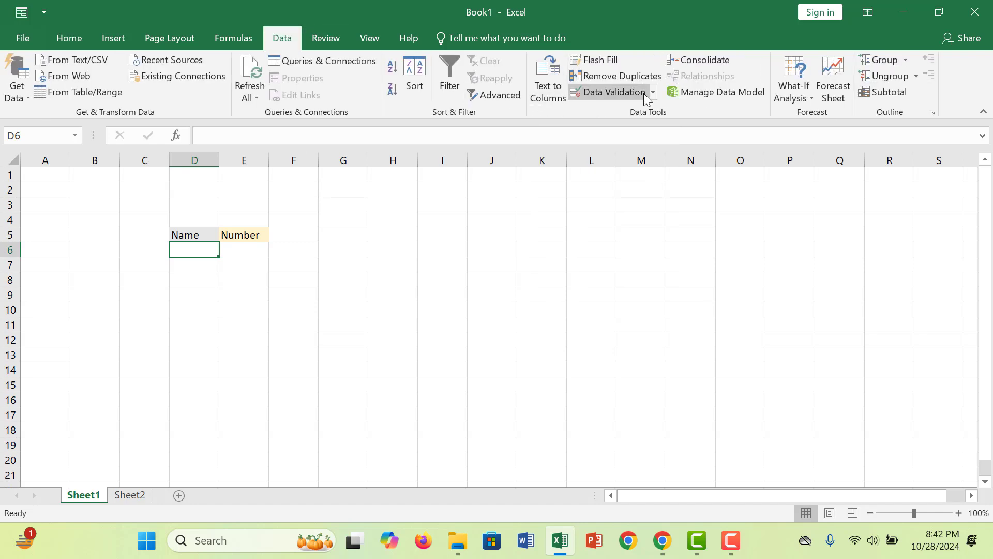
left_click(645, 98)
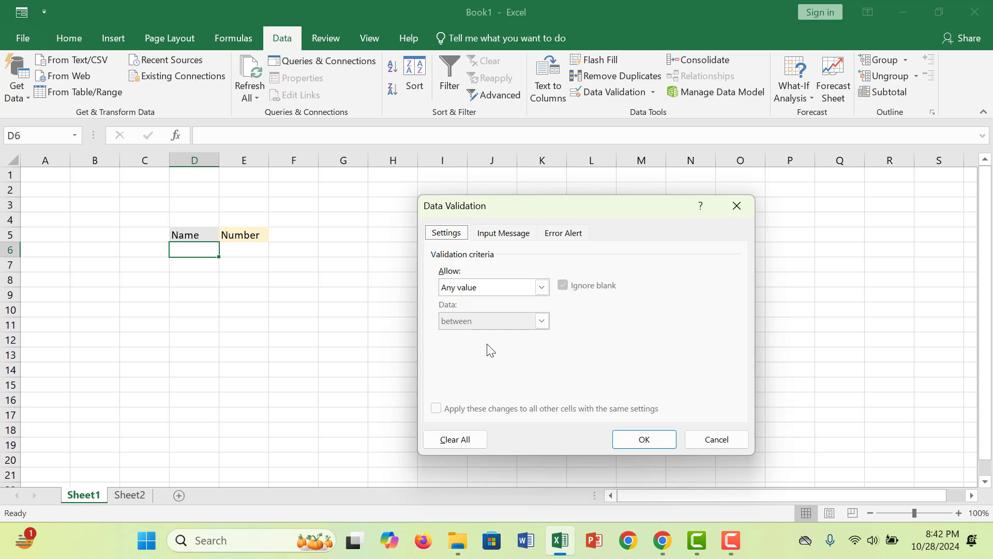
left_click(542, 291)
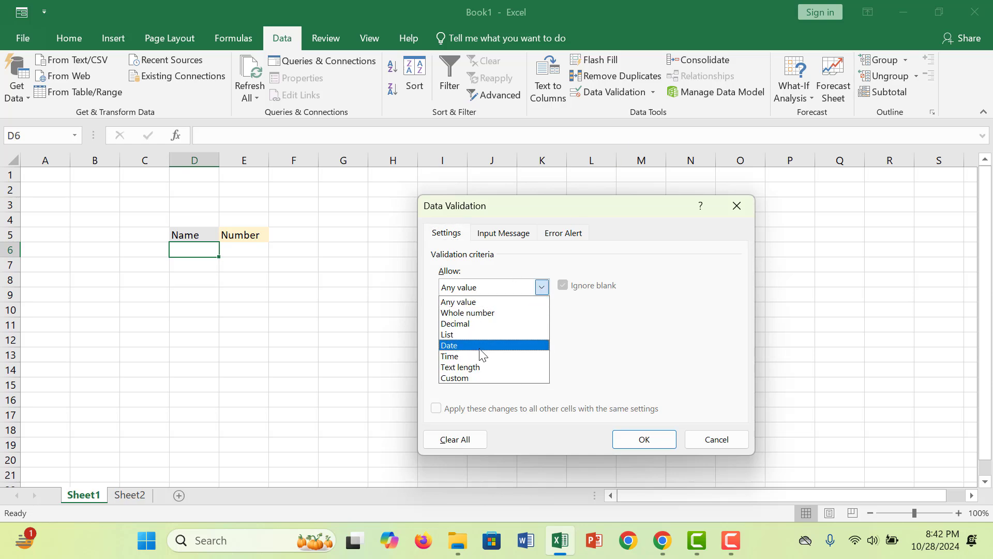
left_click(502, 334)
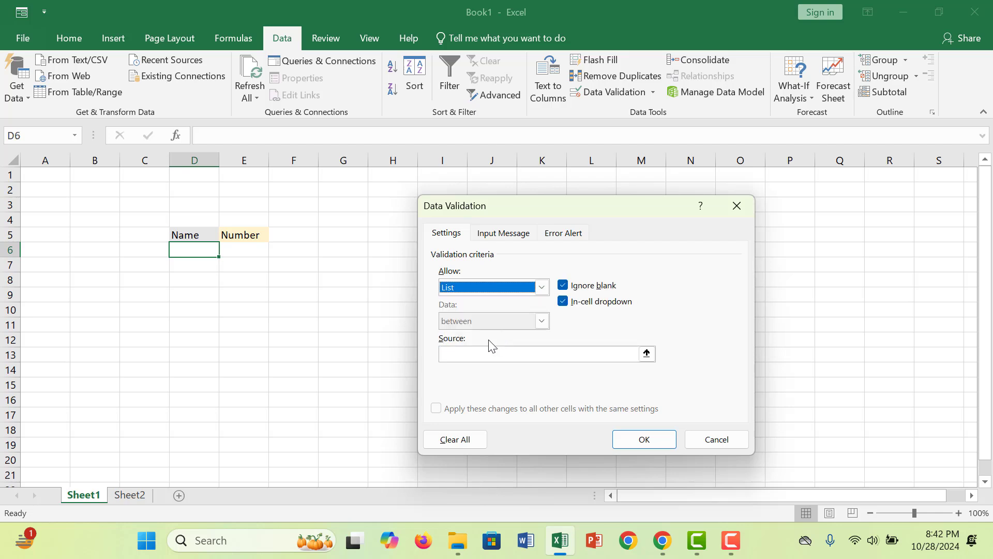
left_click(471, 354)
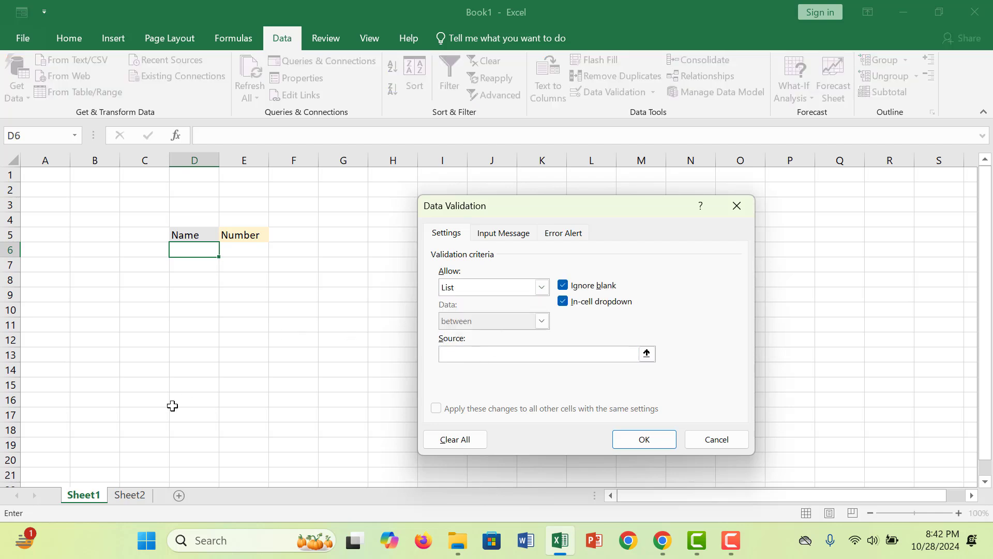
left_click(137, 500)
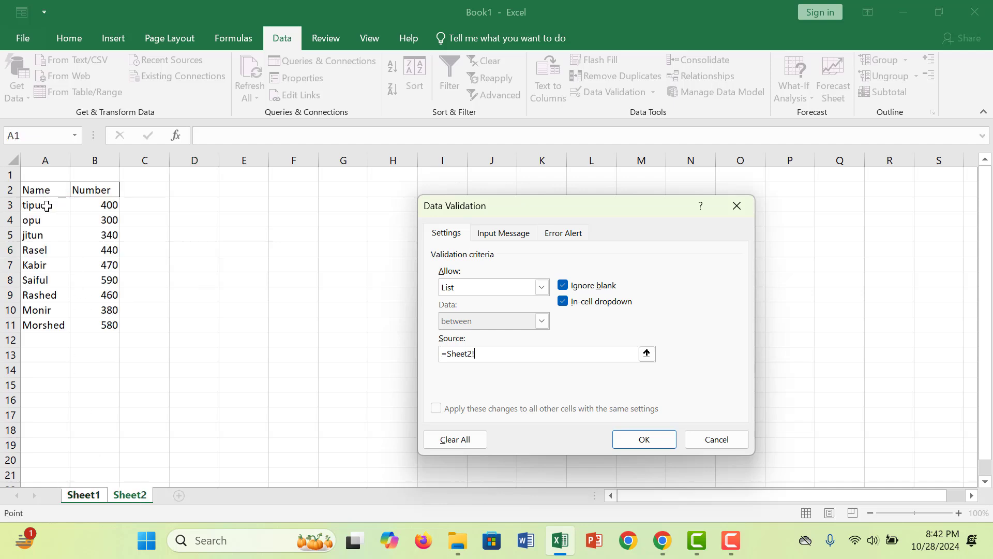
left_click_drag(46, 206, 56, 318)
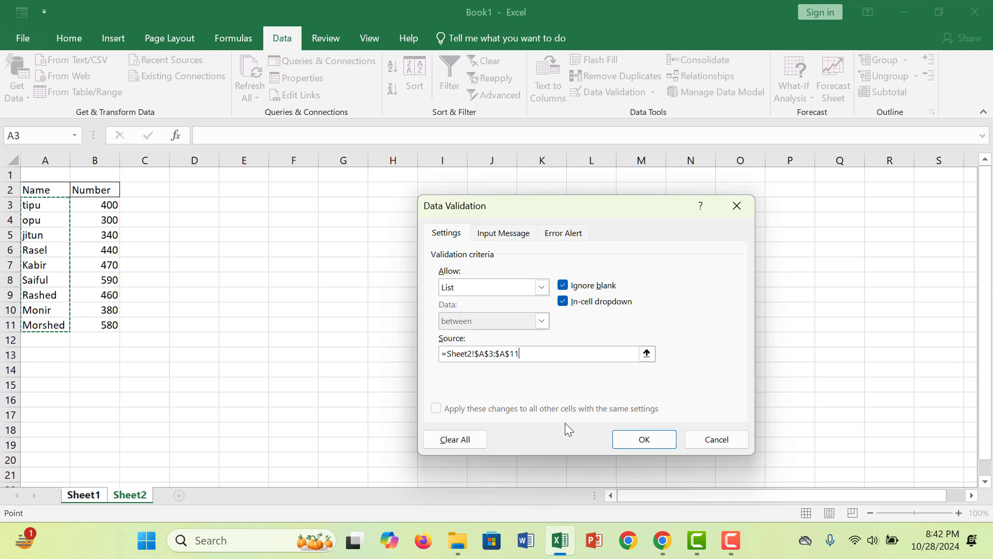
left_click(639, 438)
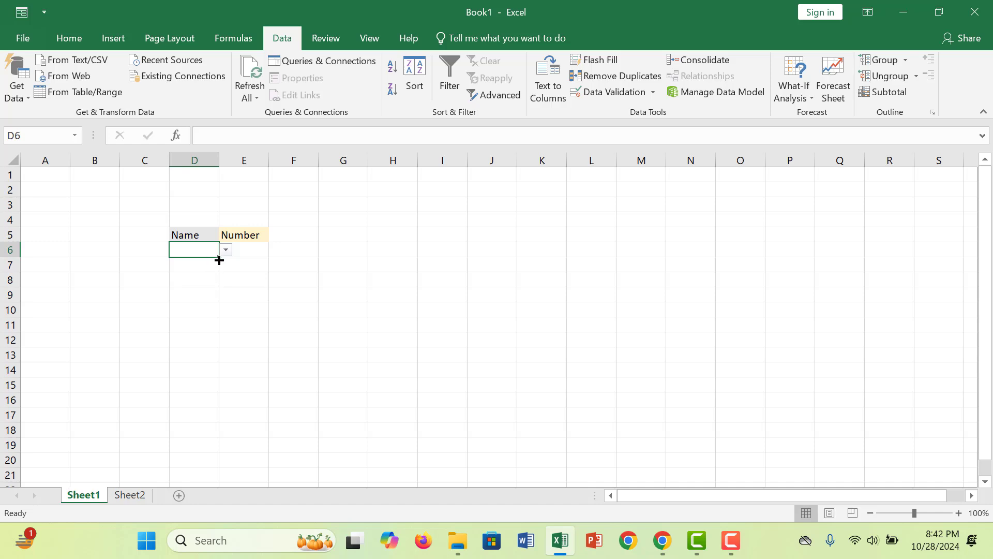
Step: Copy the drop-down list from cell D6 down through cell D12 and check it in cells D7 and D6
left_click_drag(219, 260, 210, 347)
left_click(198, 262)
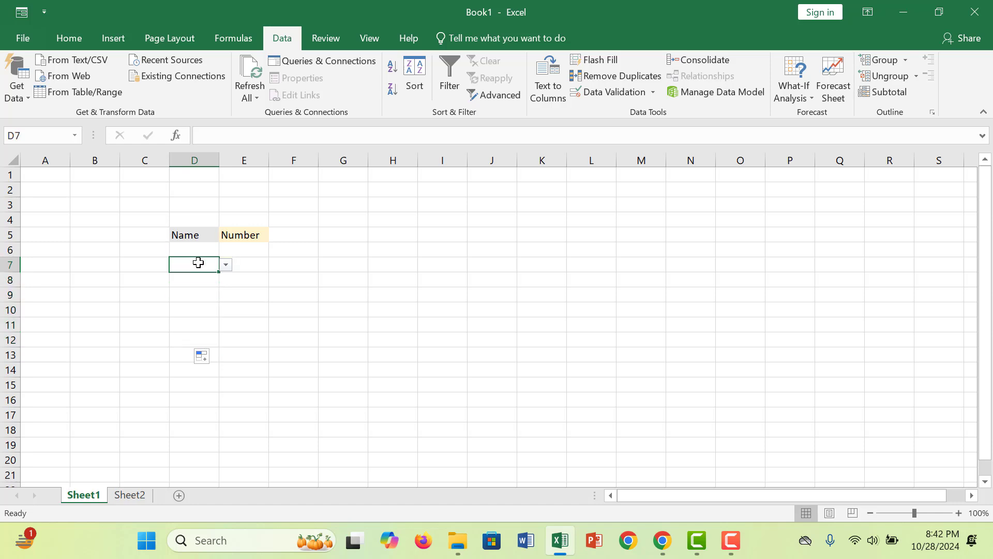
left_click(215, 247)
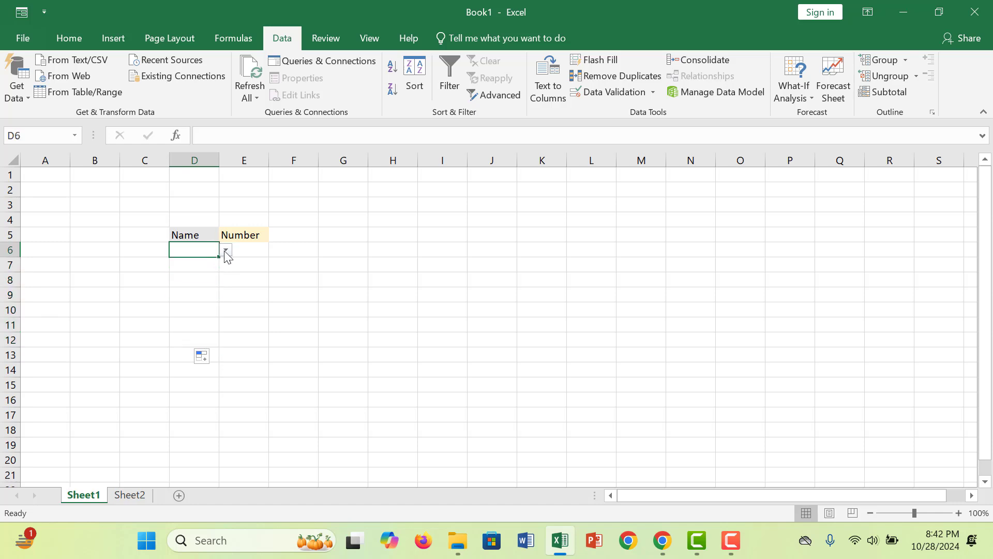
Step: Choose the first listed name in cell D6, the second in D7 and the fourth in D8 from the drop-down lists
left_click(226, 250)
left_click(201, 264)
left_click(201, 264)
left_click(227, 266)
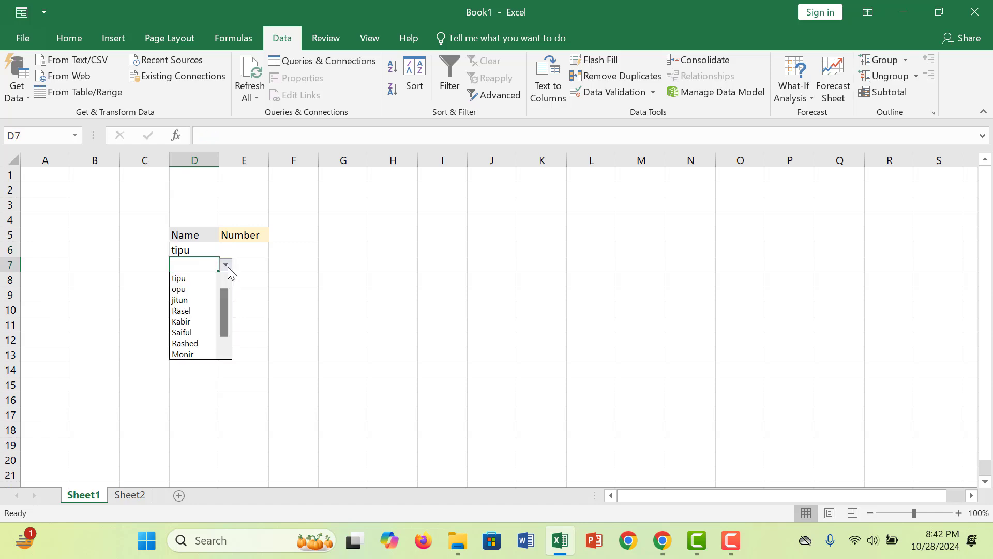
left_click(187, 290)
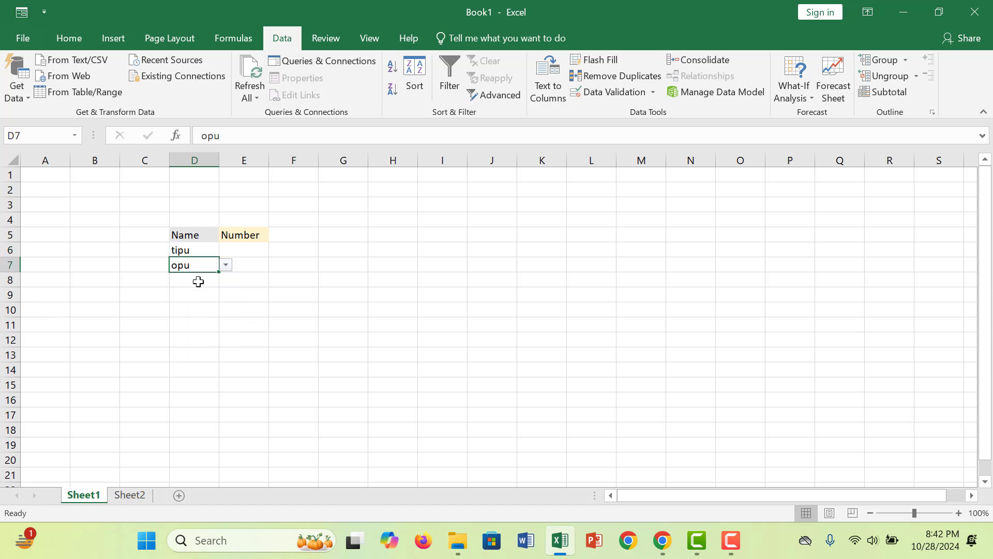
left_click(197, 280)
left_click(227, 280)
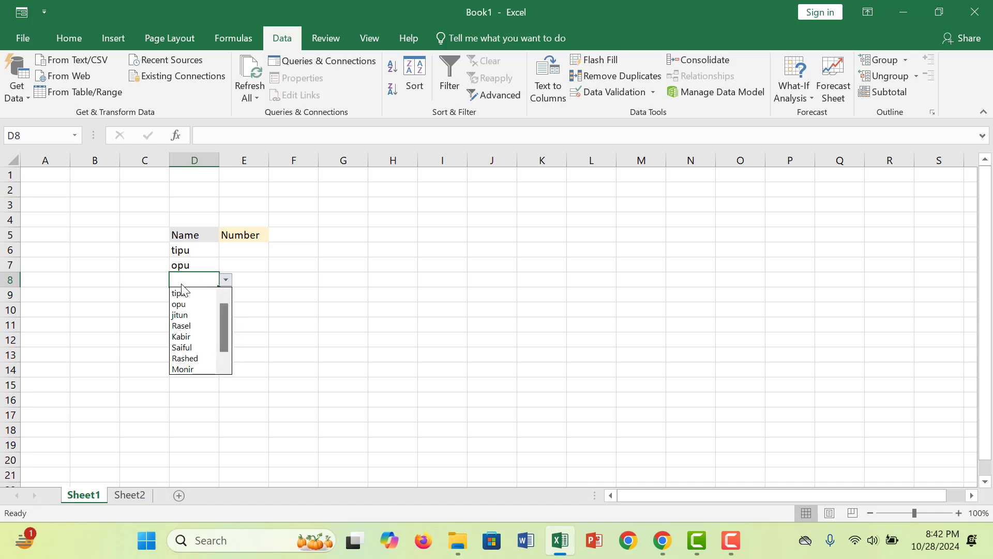
left_click(191, 326)
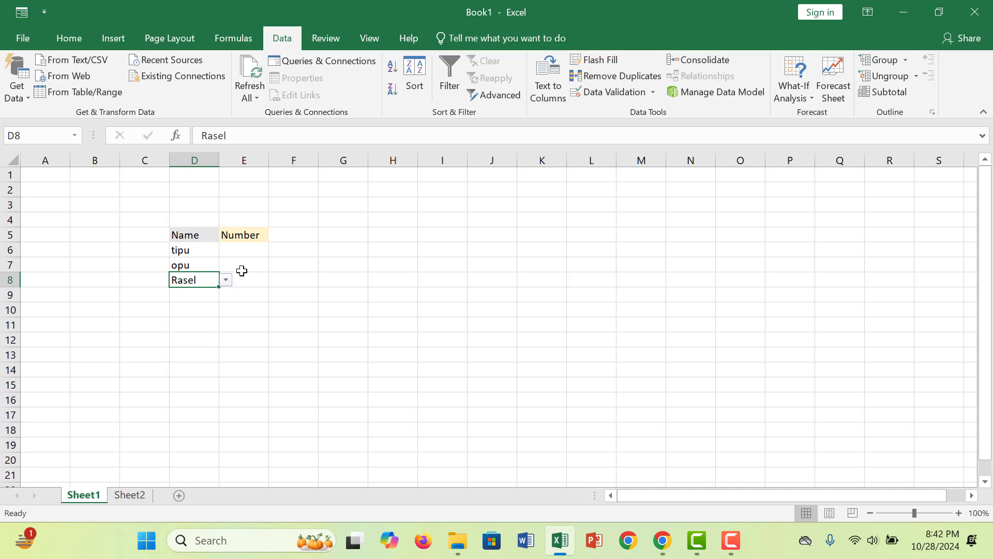
Step: Check how far the name drop-downs extend in column D and select the matching Number cells E6 to E12
left_click(252, 245)
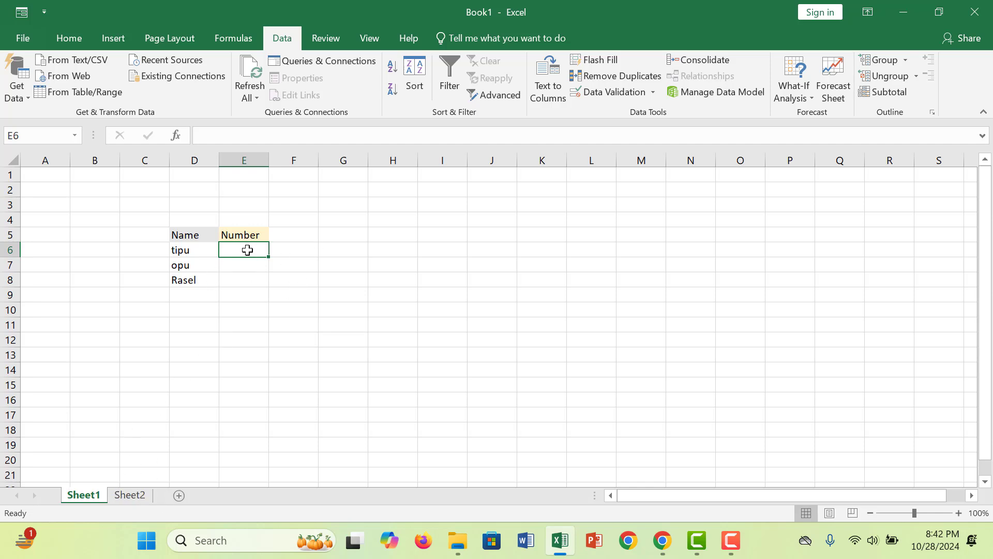
left_click_drag(248, 250, 238, 317)
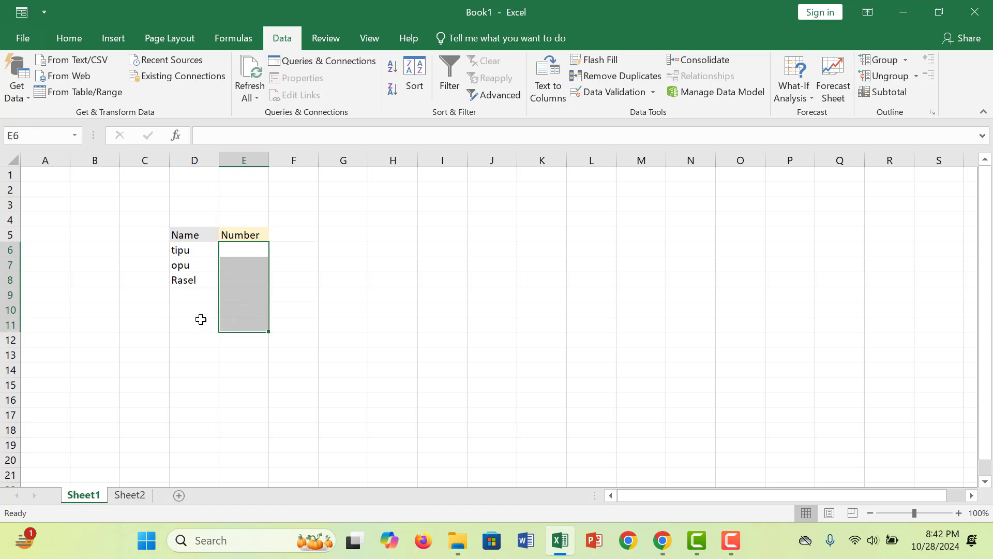
left_click(201, 319)
left_click(199, 348)
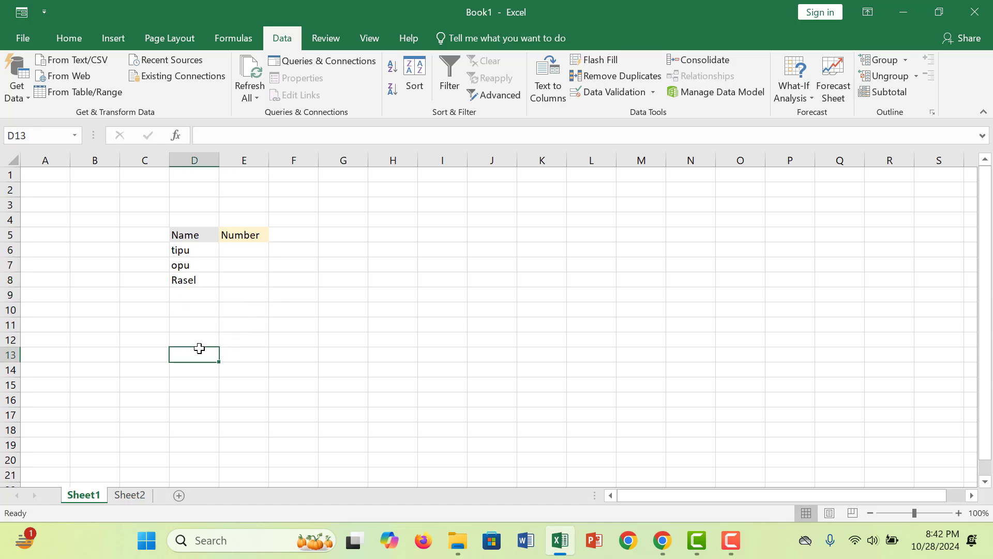
left_click(208, 340)
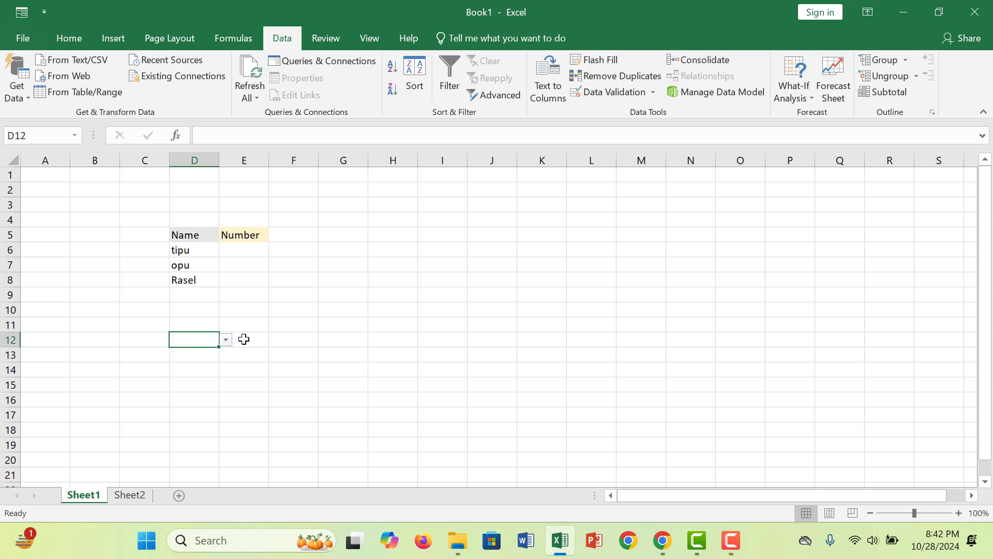
left_click_drag(243, 339, 243, 250)
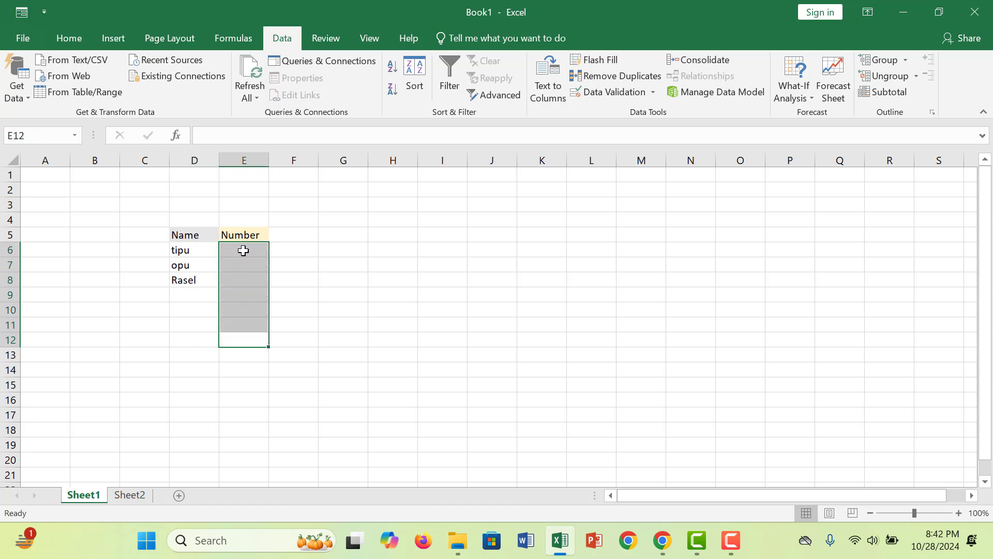
Step: Review the numbers in cells B3 to B11 on Sheet2 and return to Sheet1
left_click(128, 495)
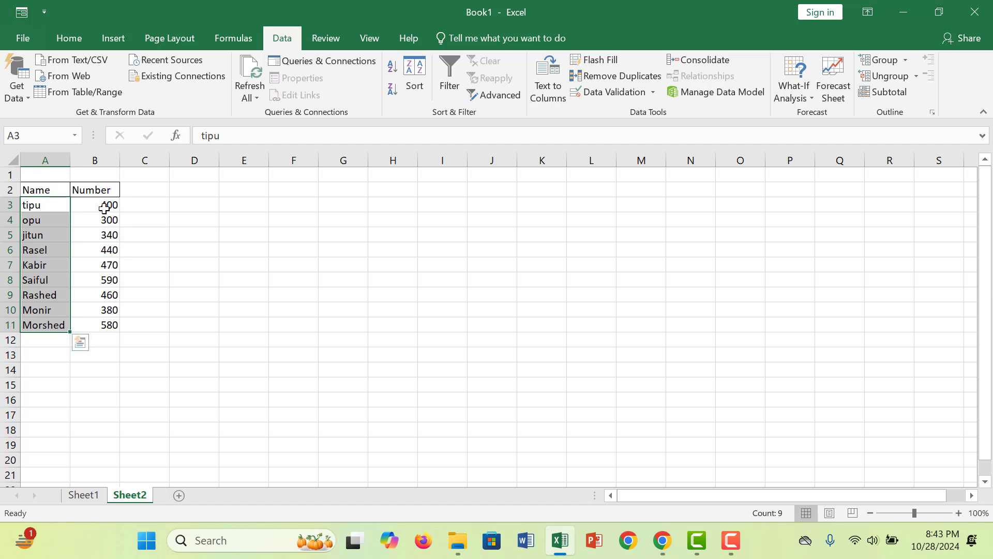
left_click_drag(104, 208, 91, 318)
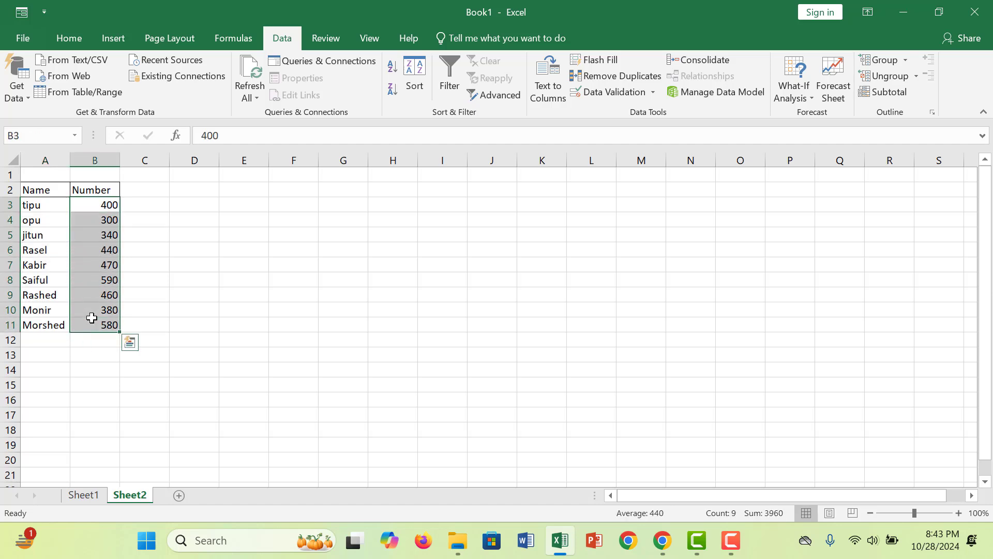
left_click(76, 497)
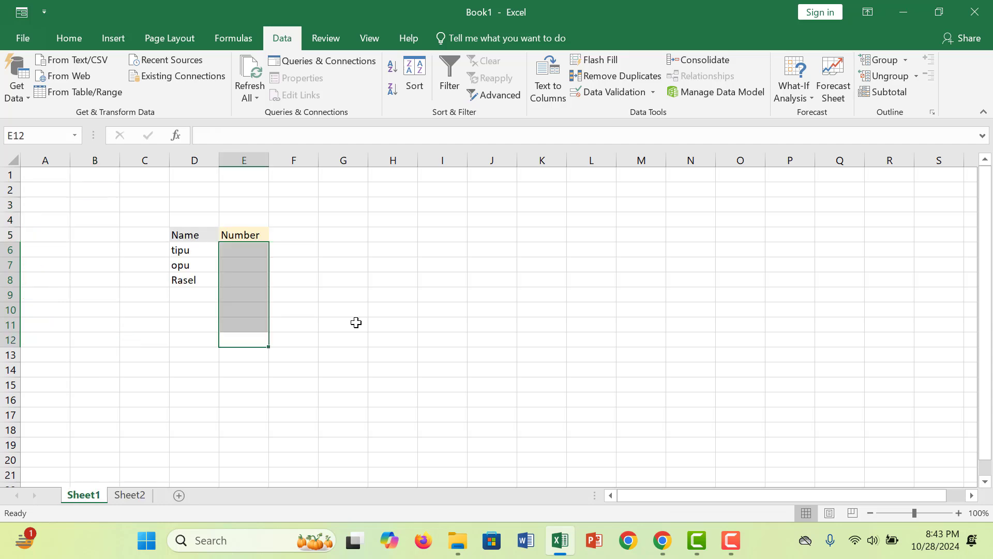
Step: Apply list data validation to cells E6 to E12, using =Sheet2!$B$3:$B$11 as the source
left_click(635, 92)
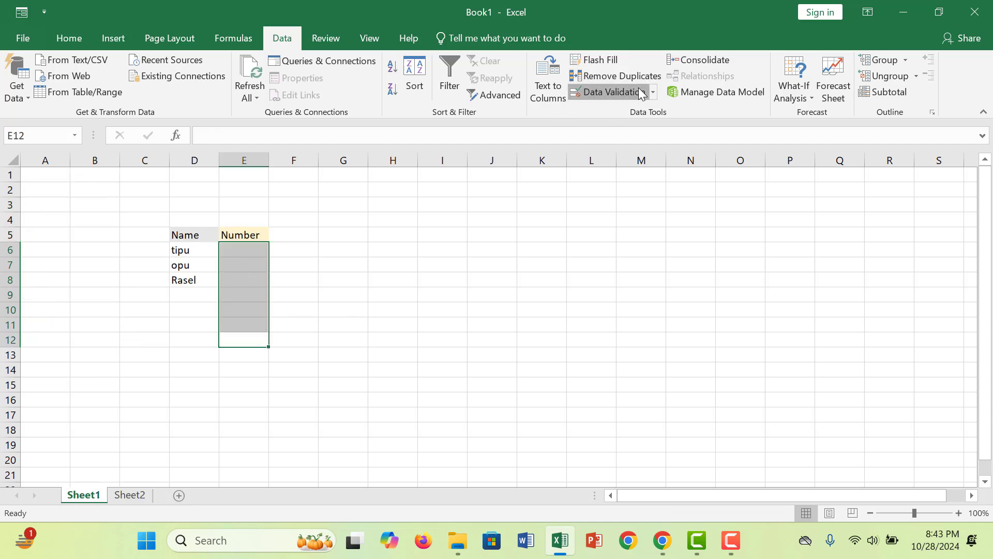
left_click(489, 288)
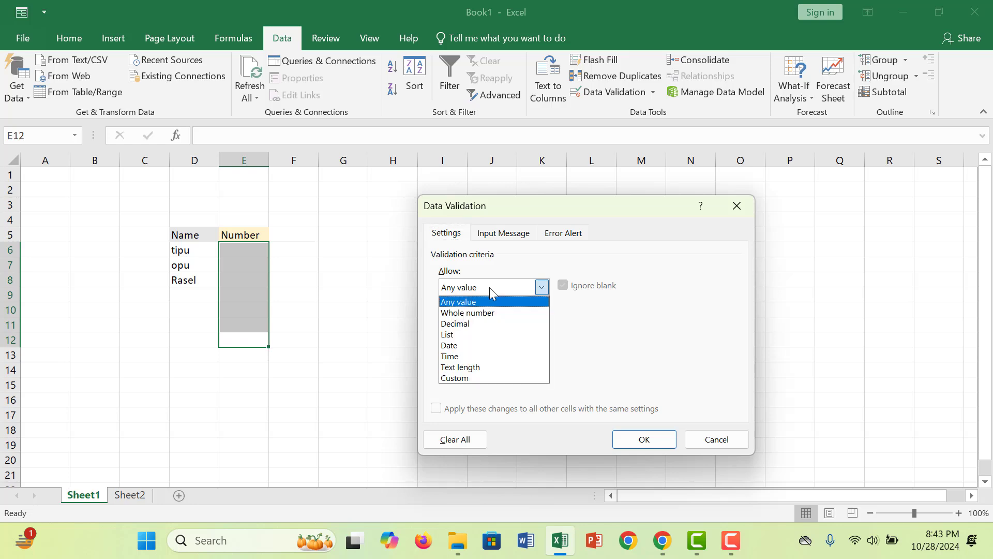
left_click(475, 333)
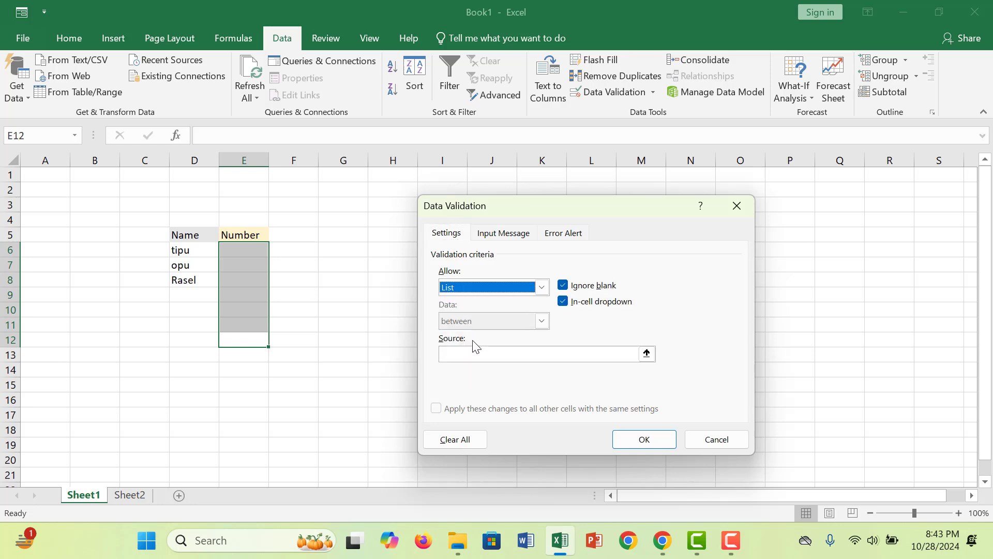
left_click(465, 350)
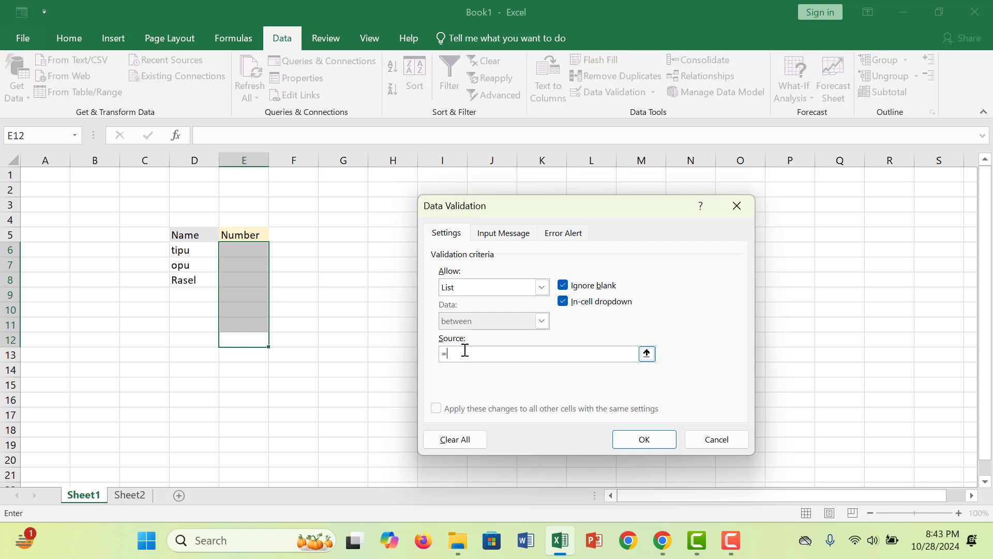
left_click(130, 495)
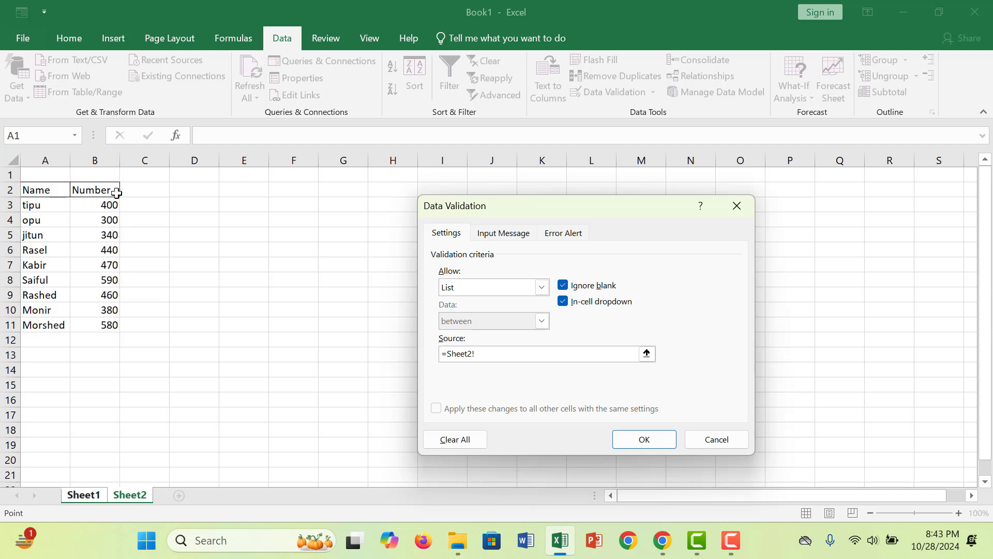
left_click_drag(111, 205, 96, 326)
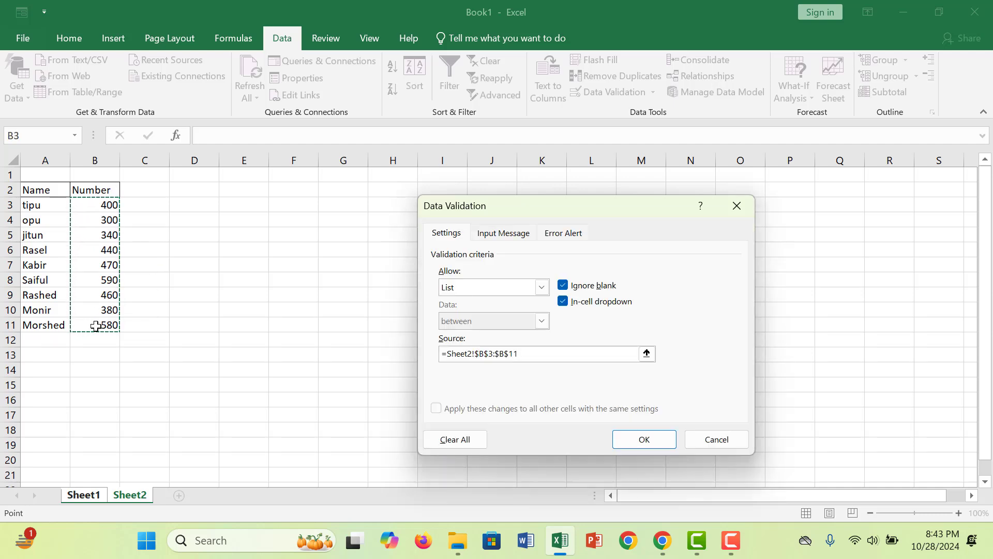
left_click(644, 439)
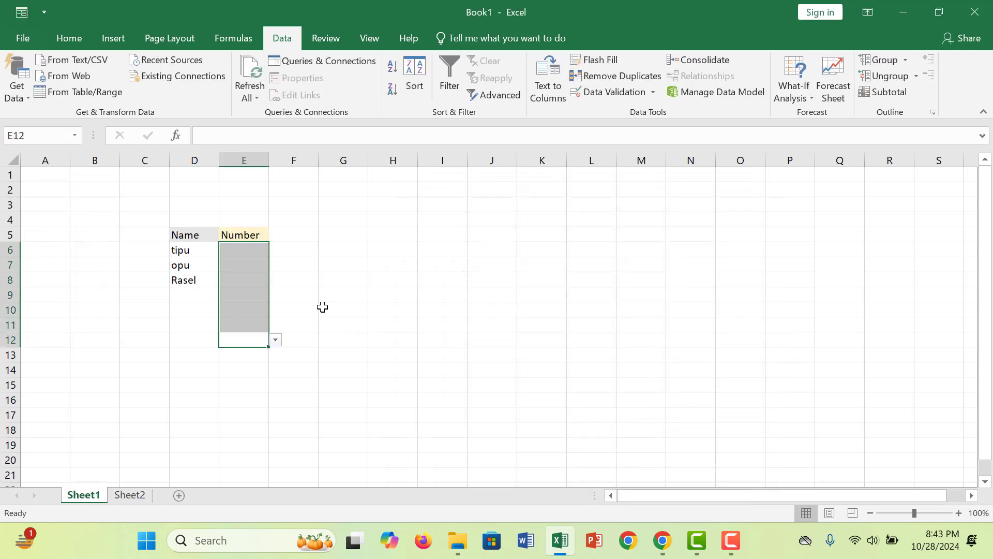
Step: Choose 400 in cell E6, 340 in E7 and 300 in E8 from the number drop-down lists
left_click(244, 278)
left_click(252, 249)
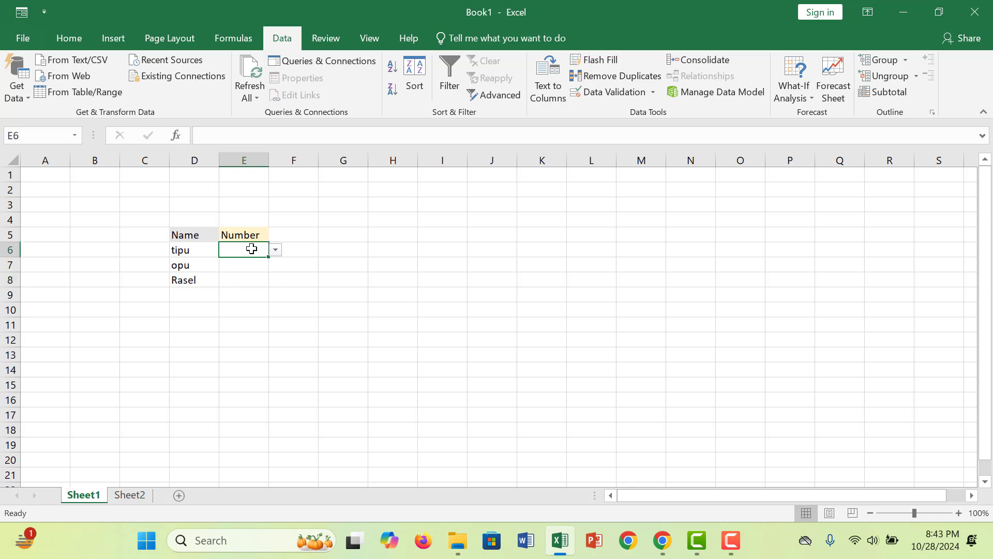
left_click(276, 252)
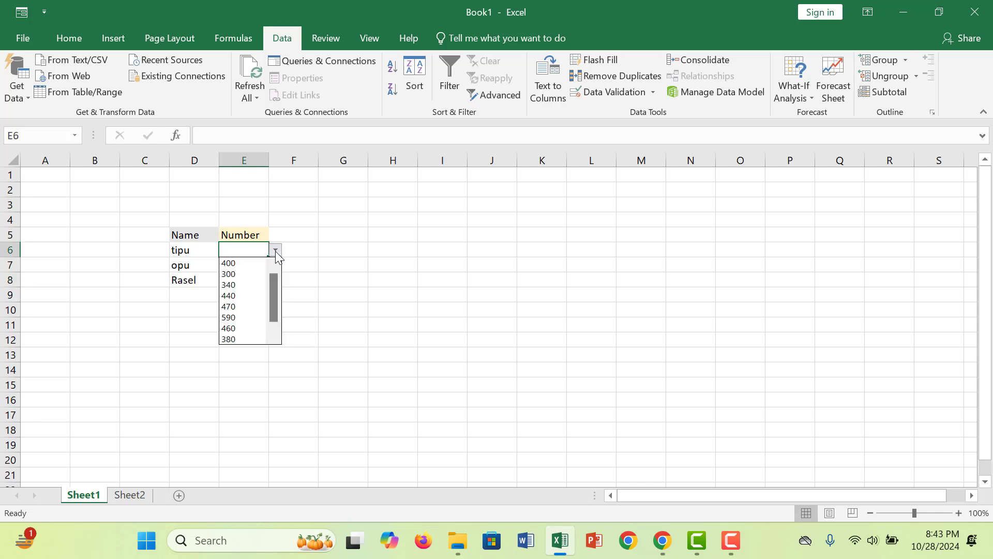
left_click(251, 268)
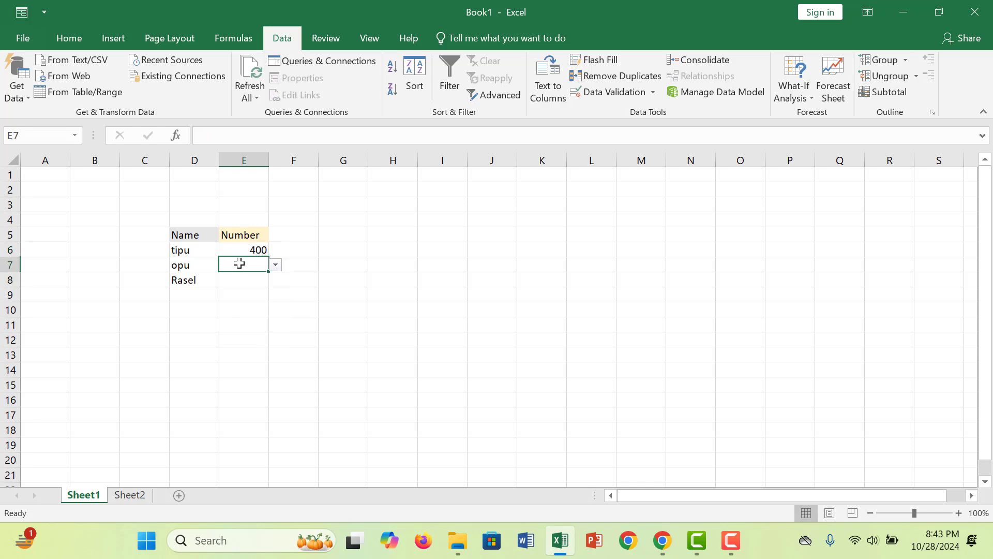
left_click(237, 263)
left_click(275, 265)
left_click(255, 300)
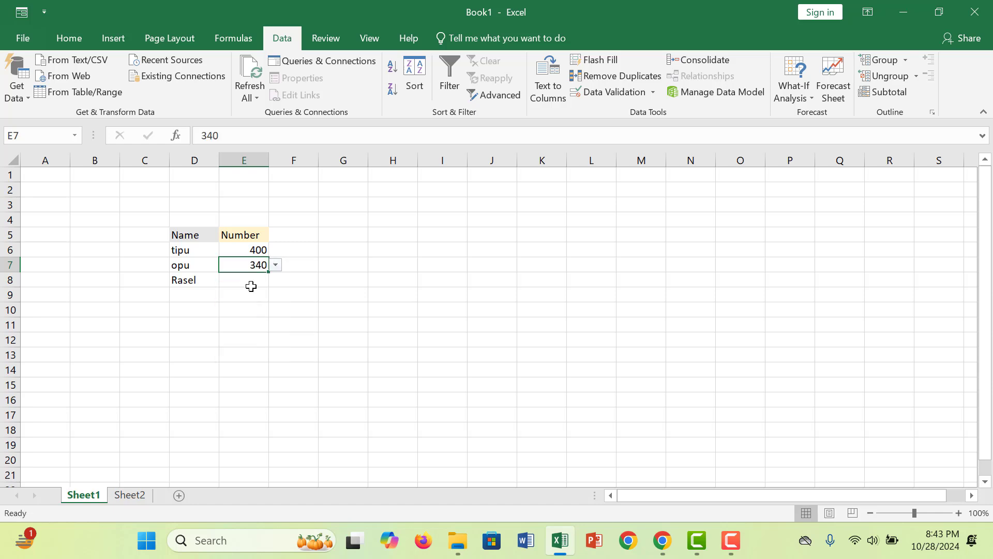
left_click(251, 285)
left_click(276, 280)
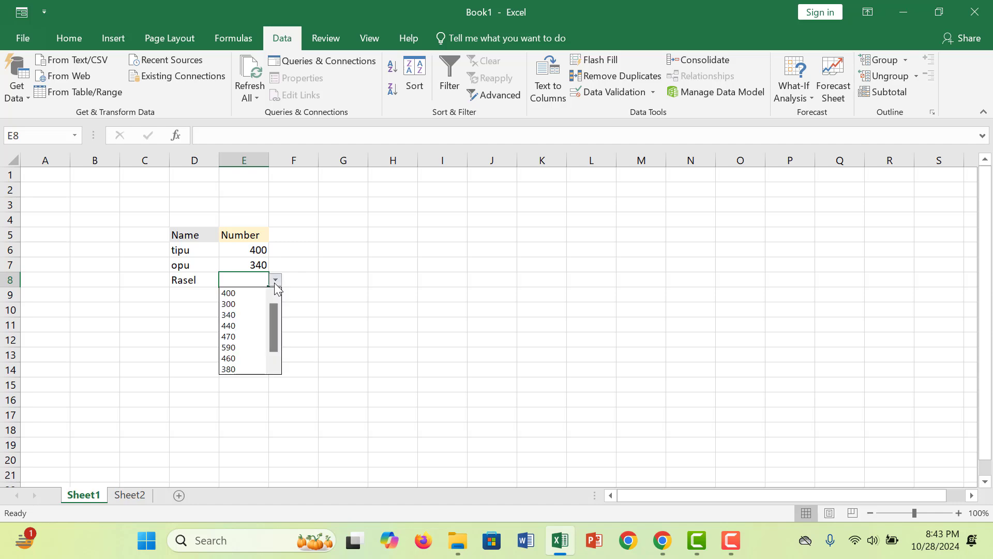
left_click(252, 304)
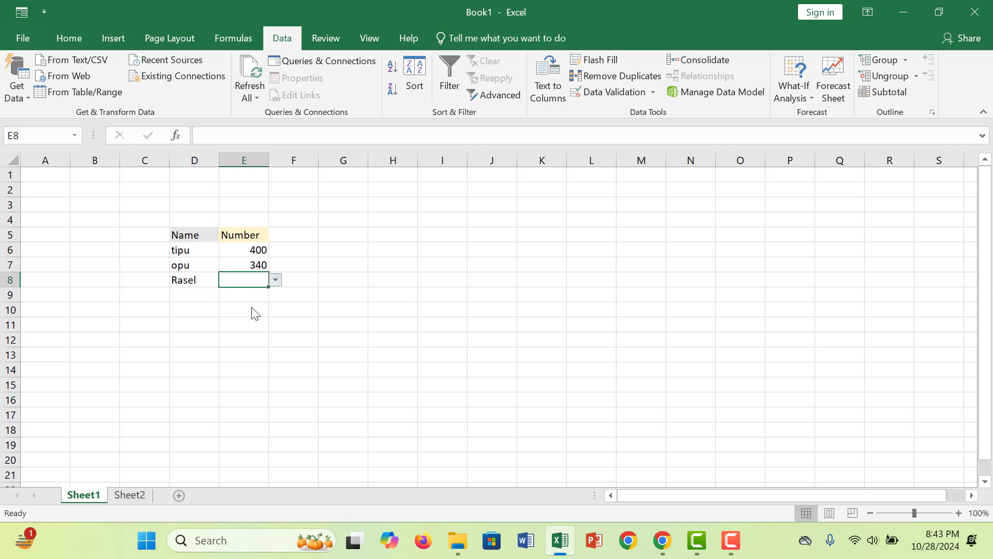
Step: Add the heading Total in cell F5 and enter the formula =E6+900 in F6
left_click(306, 237)
double_click(306, 236)
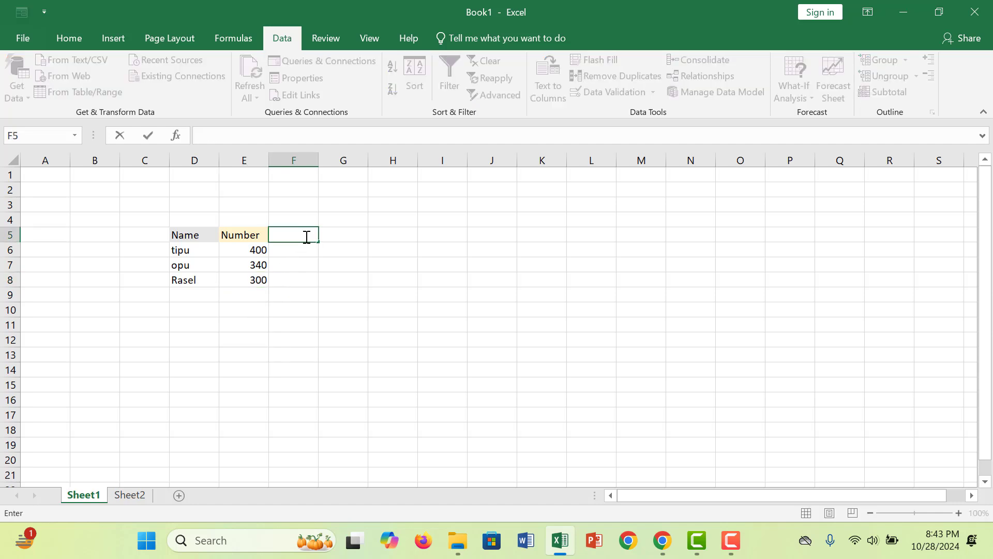
type("Toa")
left_click(285, 251)
type("=")
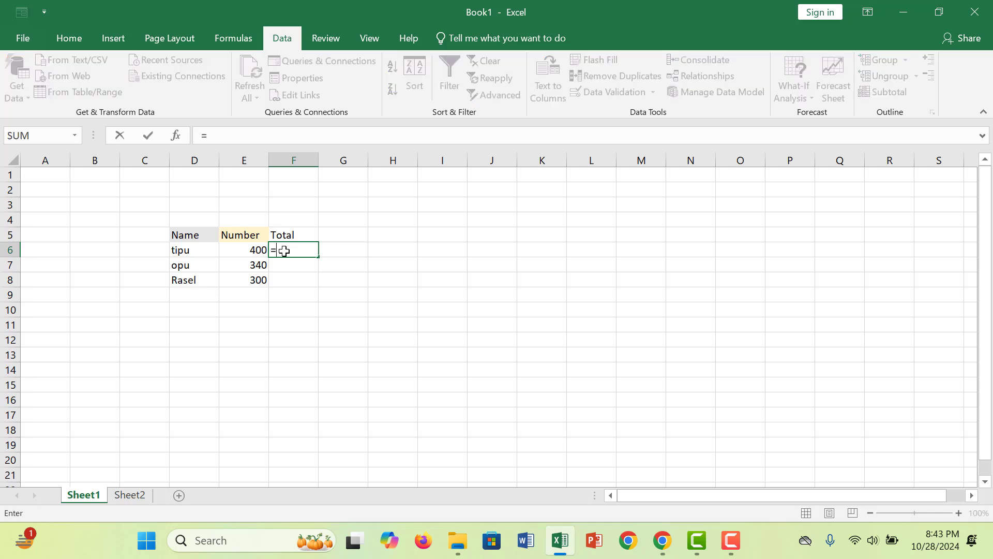
left_click(241, 249)
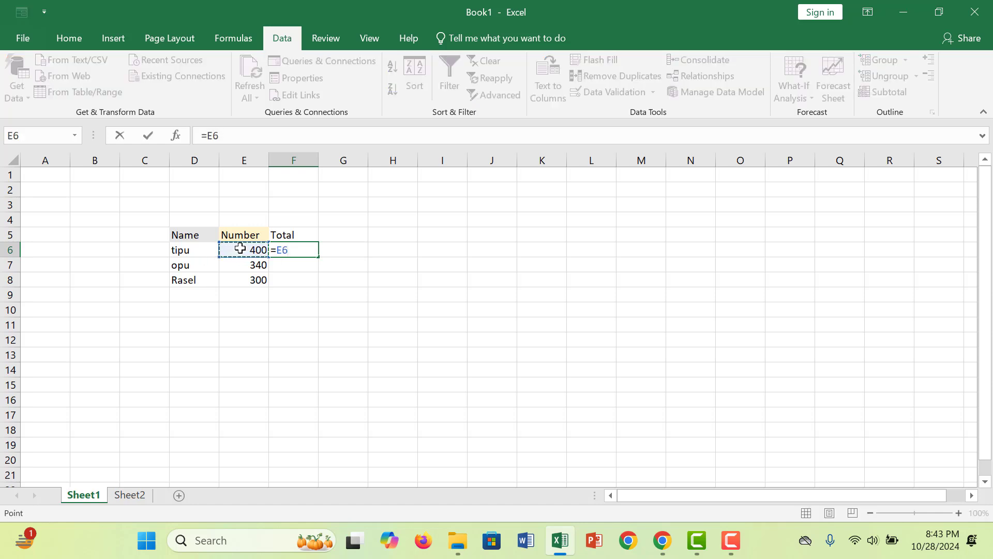
type("+900")
key("Return")
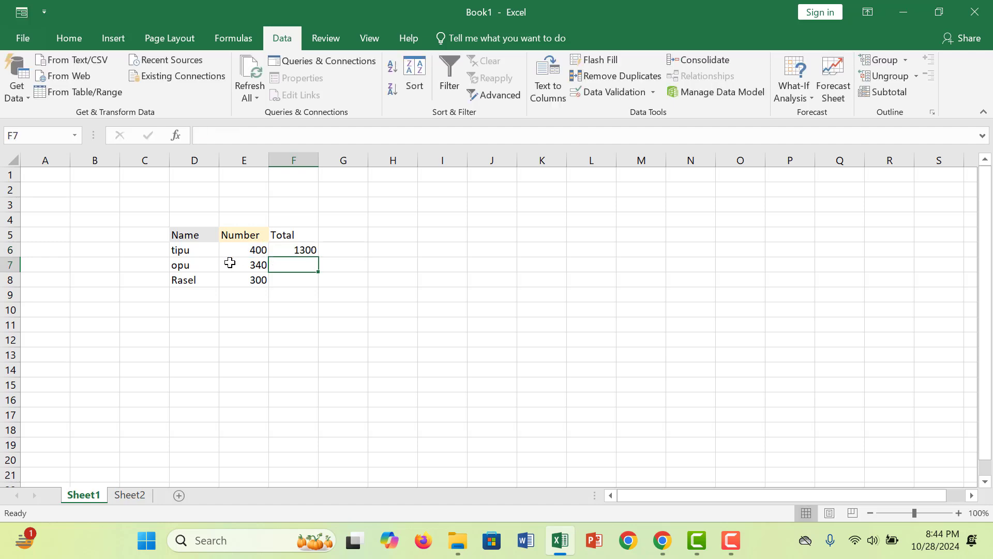
Step: Change the number in cell E6 to 300 from its drop-down list
left_click(235, 251)
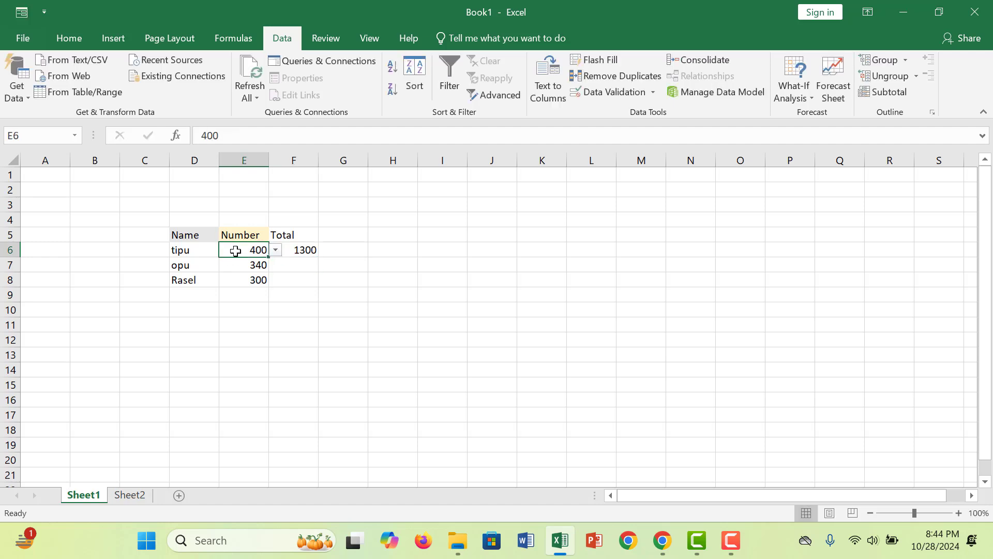
left_click(277, 252)
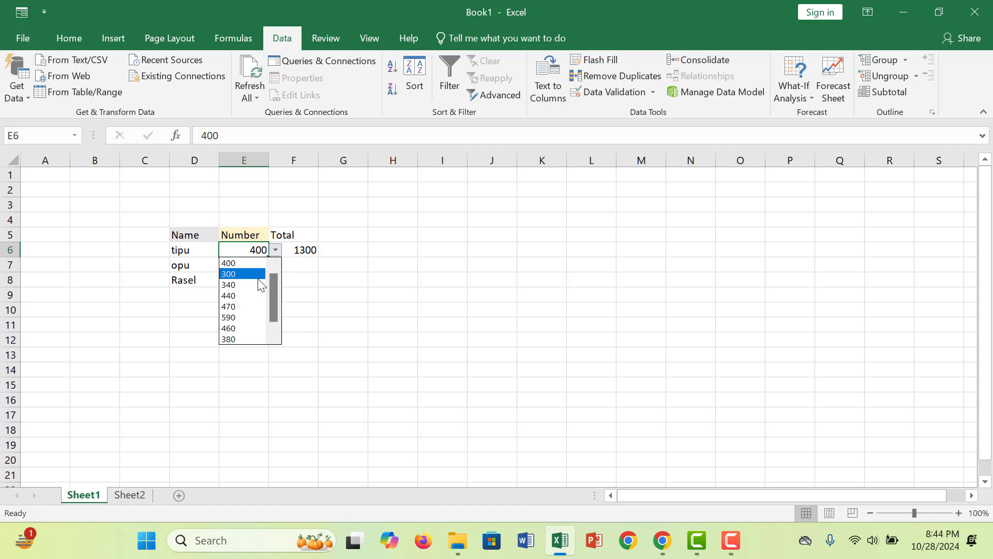
left_click(242, 274)
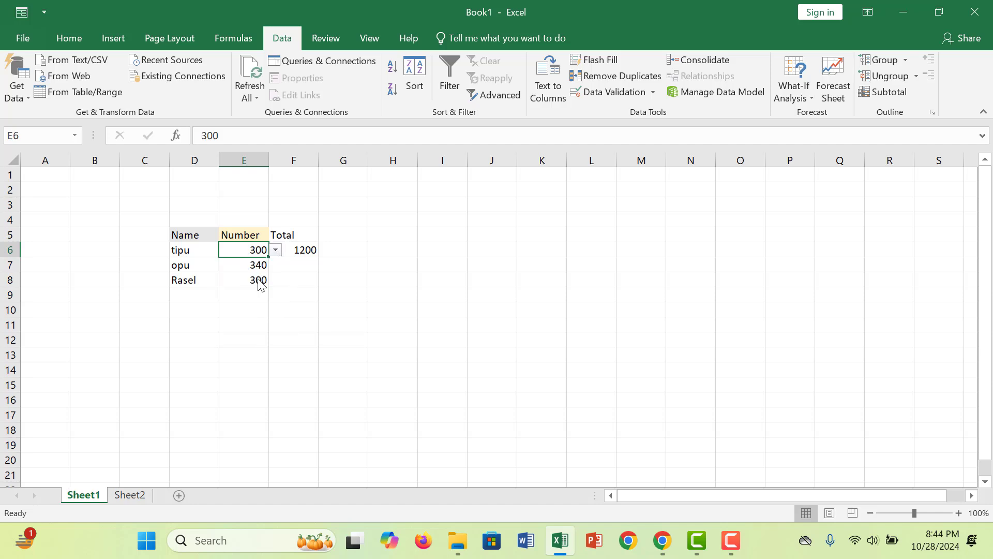
Step: Choose the fourth listed name in cell D6 and the number 460 in E6 from their drop-down lists
left_click(189, 250)
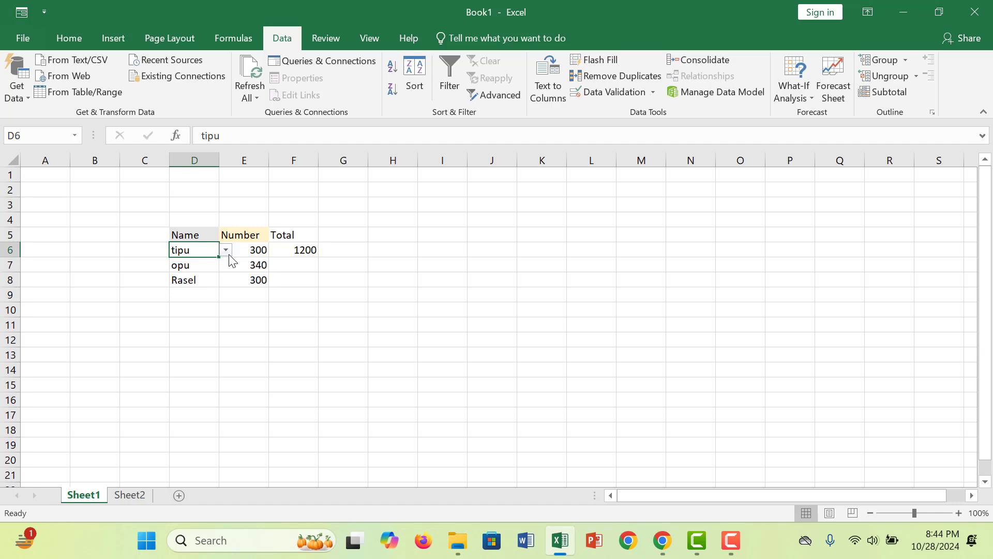
left_click(226, 252)
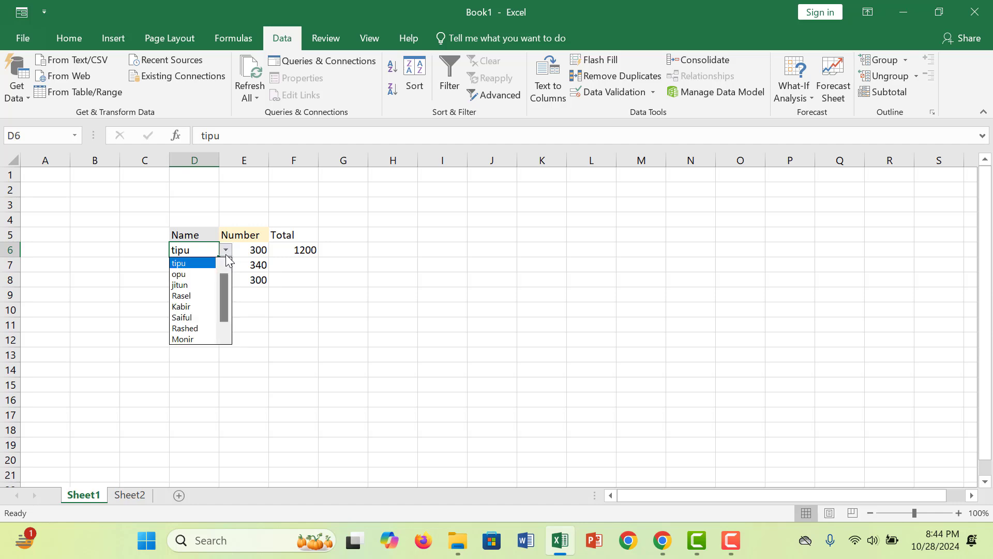
left_click(201, 302)
left_click(257, 258)
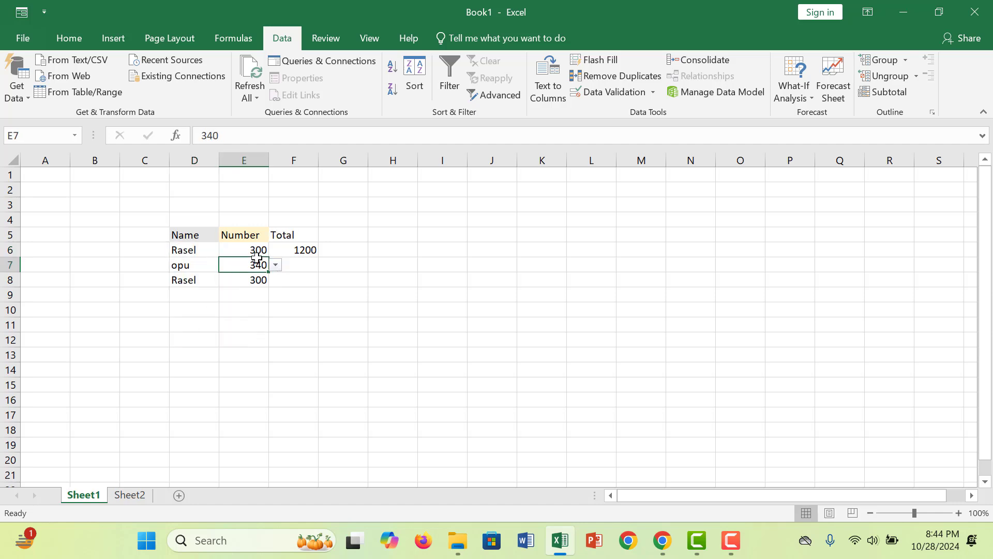
left_click(263, 250)
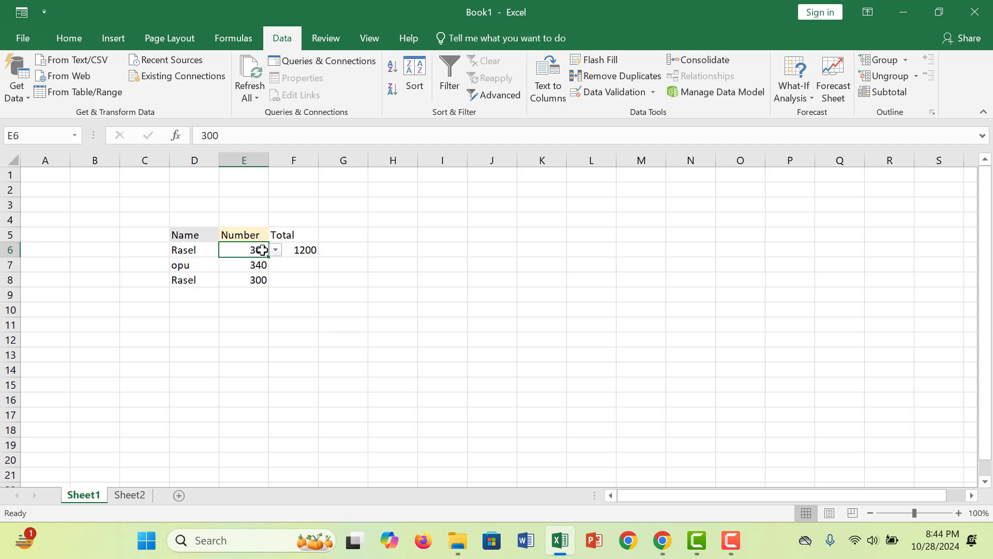
left_click(276, 251)
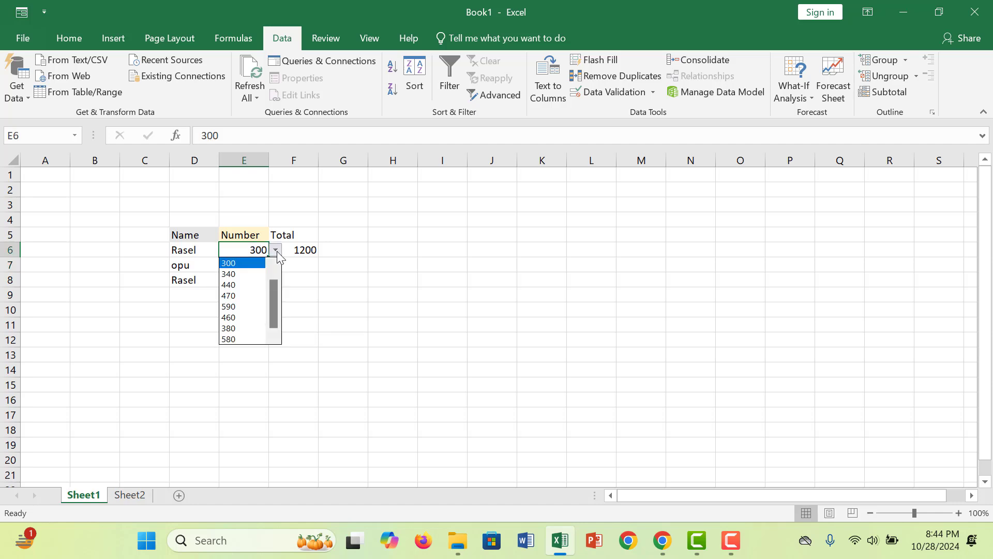
left_click(243, 317)
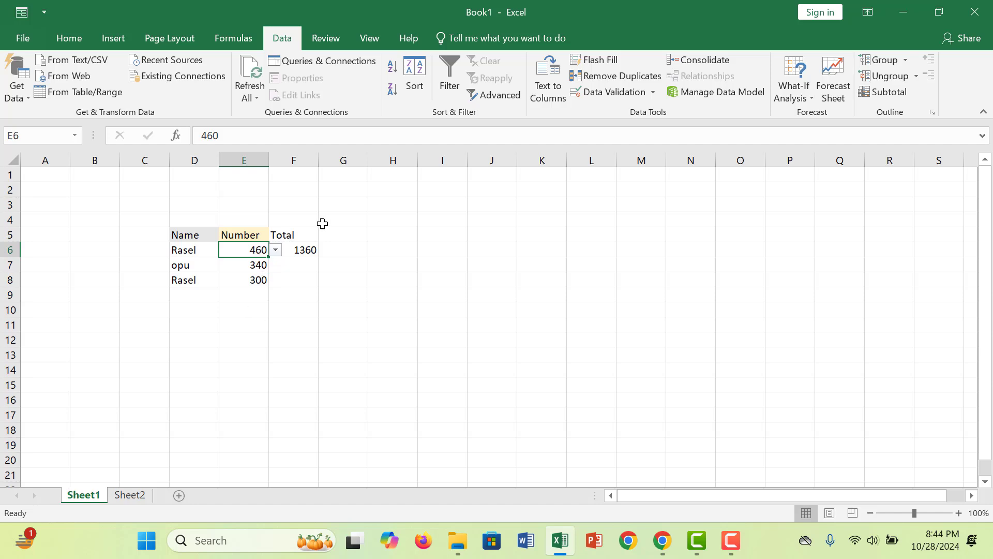
Step: Fill the Total heading in cell F5 with the same light gold colour as the Number heading
left_click(323, 247)
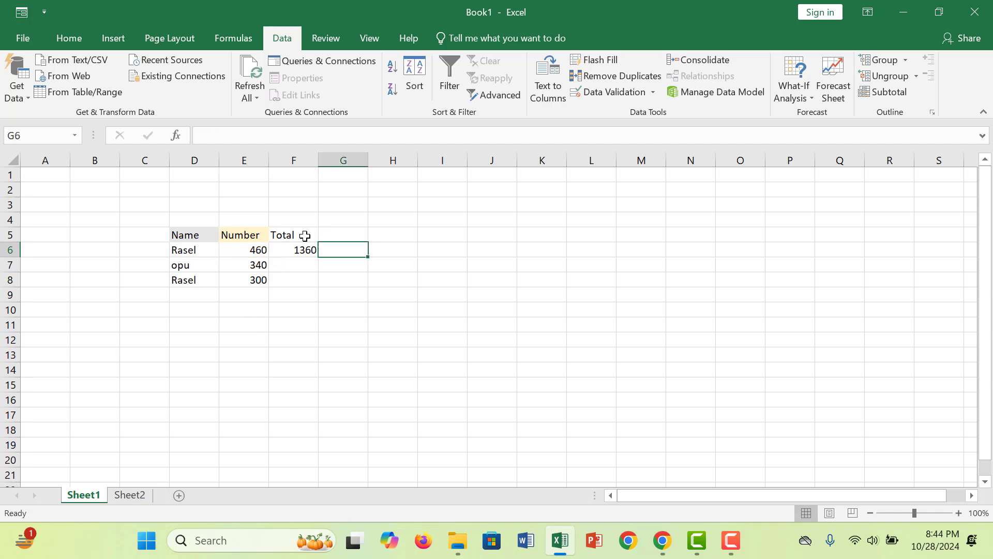
left_click(302, 233)
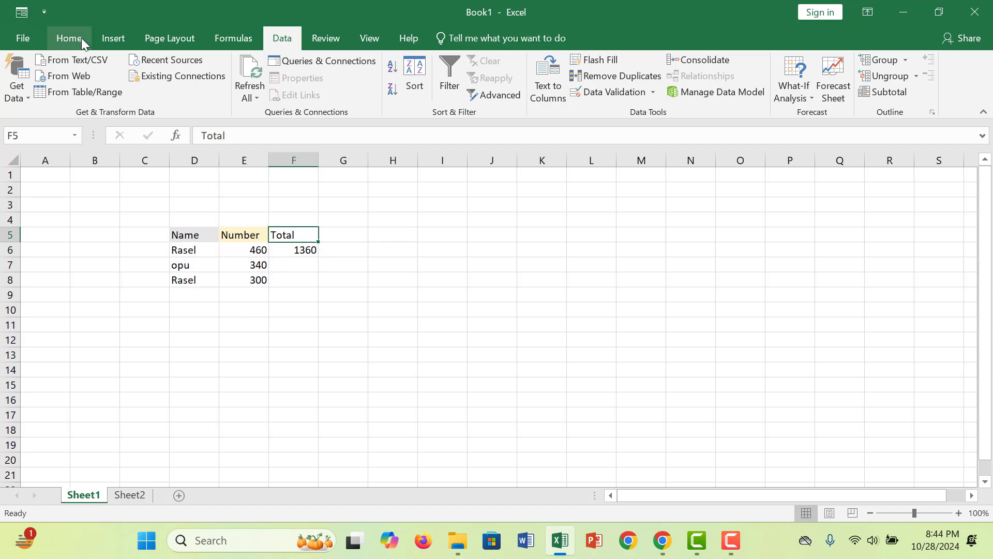
left_click(70, 38)
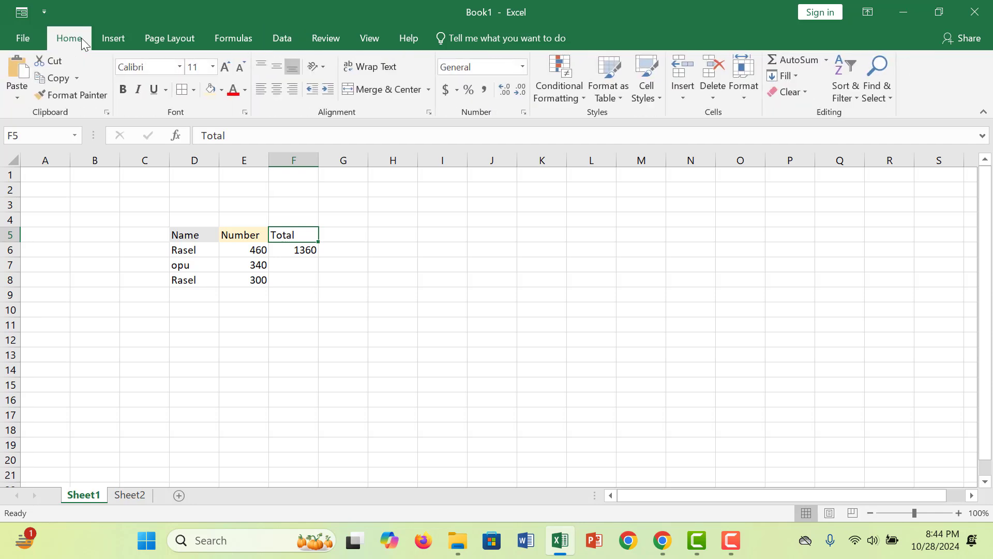
left_click(211, 90)
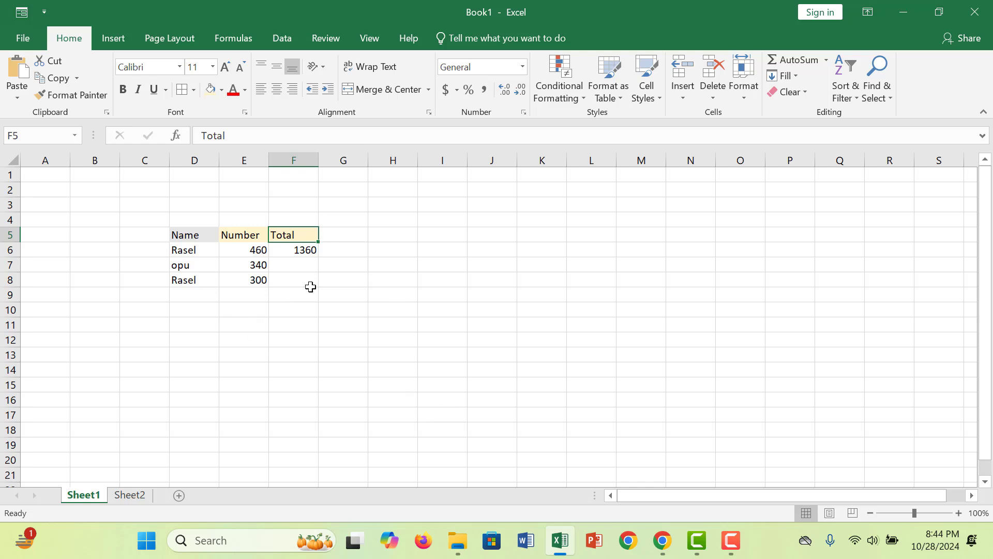
left_click(309, 265)
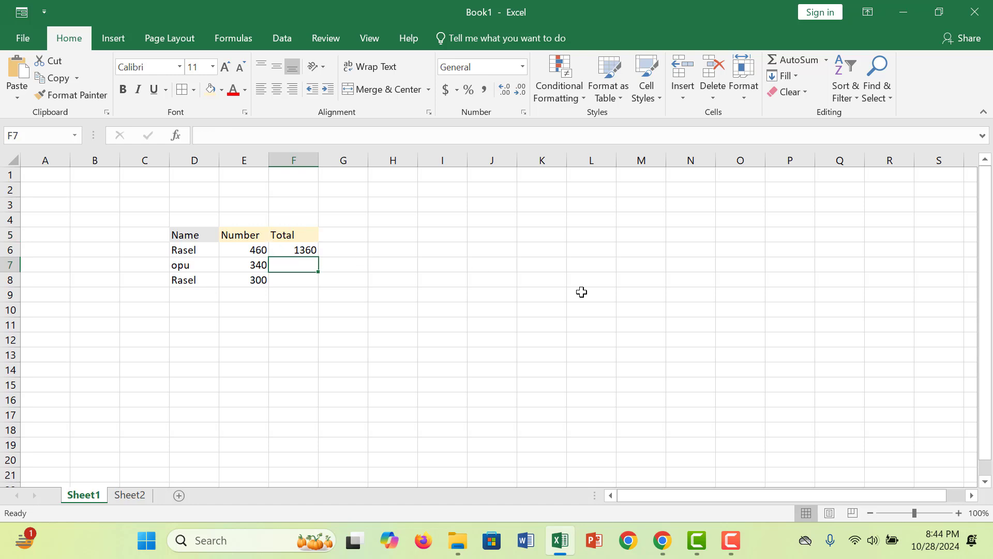